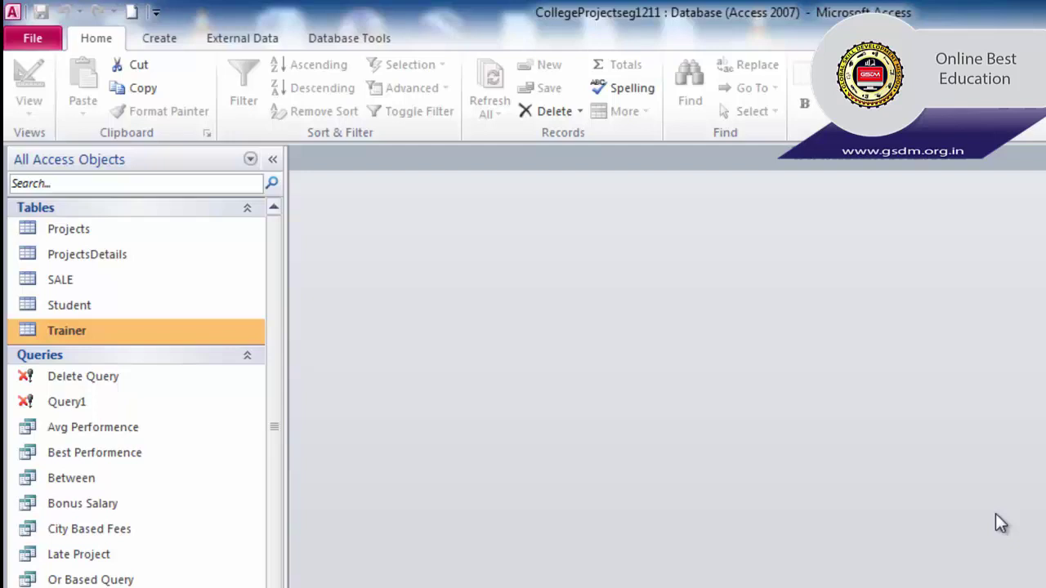
Create a form based on the Trainer table.
click(159, 41)
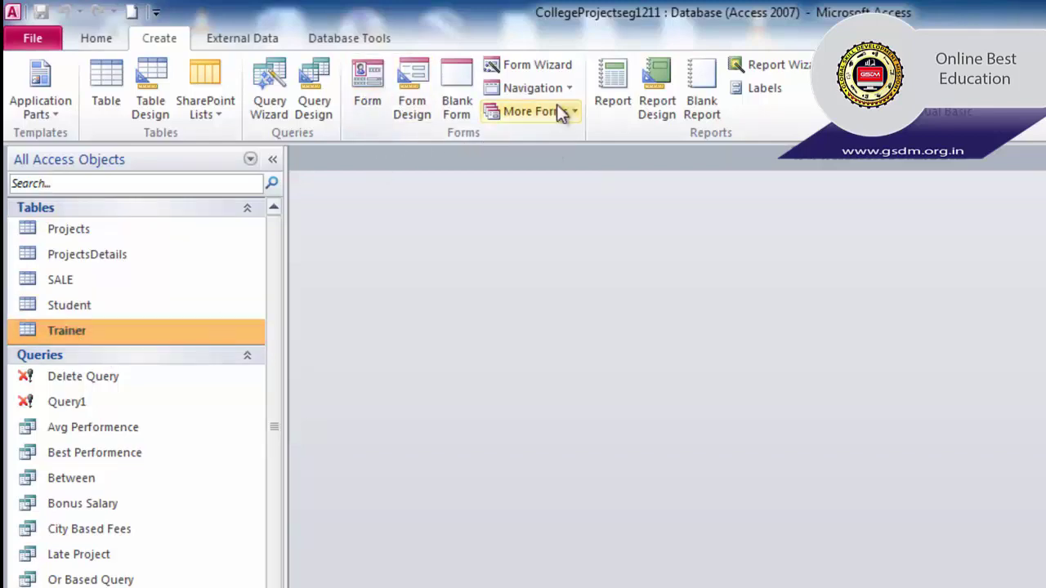
click(357, 77)
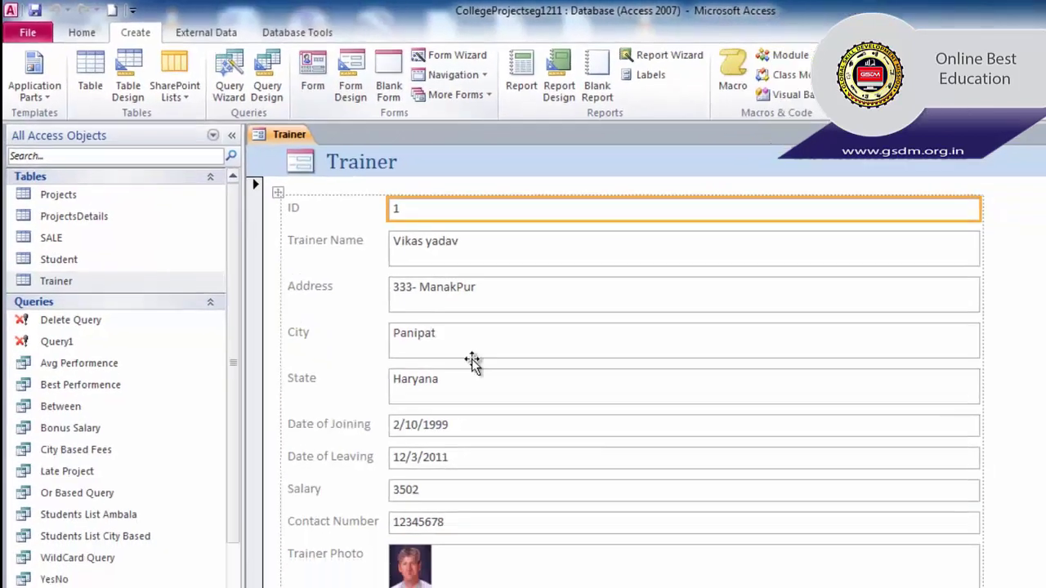
scroll(478, 357, down, 2)
scroll(482, 357, up, 2)
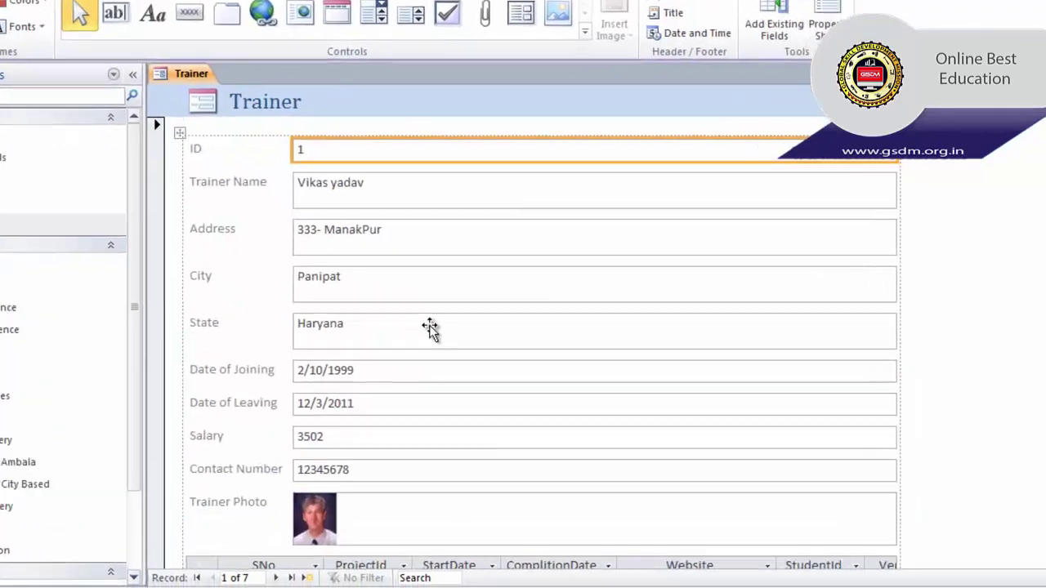
Examine the Trainer form's fields, from ID to Trainer Photo, and the related project records in the subform.
scroll(490, 357, down, 2)
scroll(354, 286, down, 2)
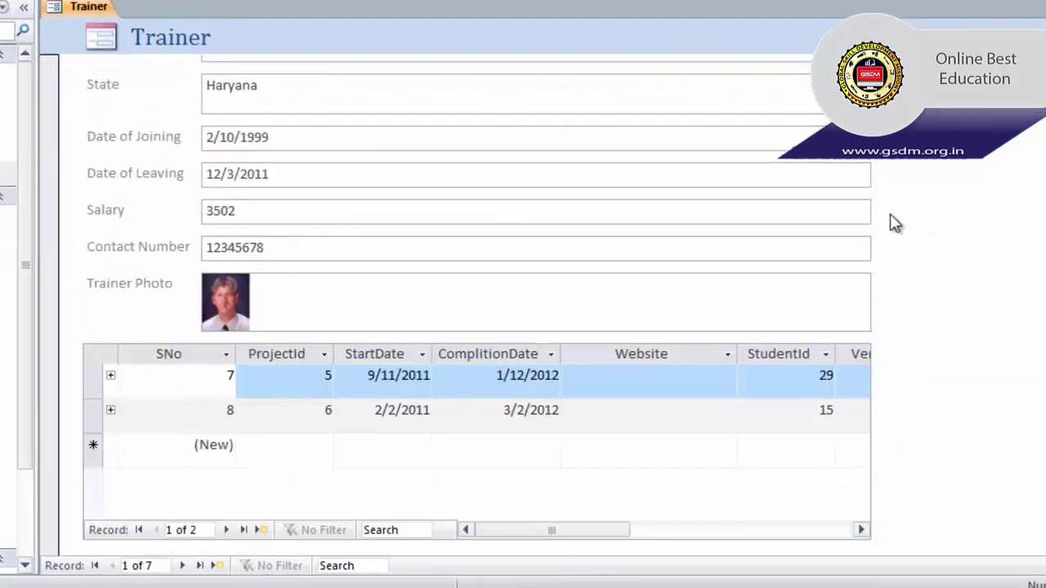
scroll(892, 221, up, 2)
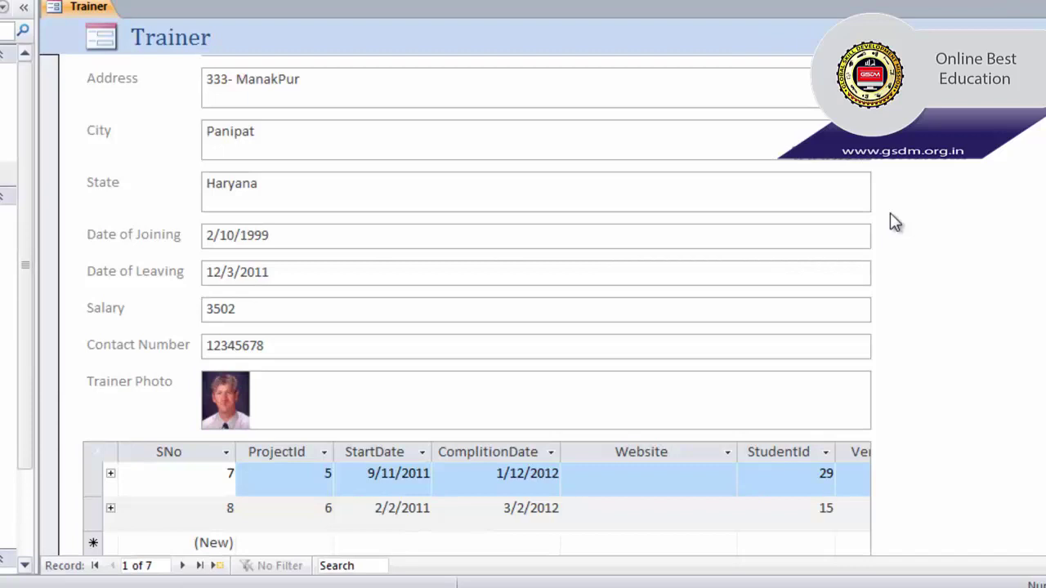
scroll(461, 286, up, 2)
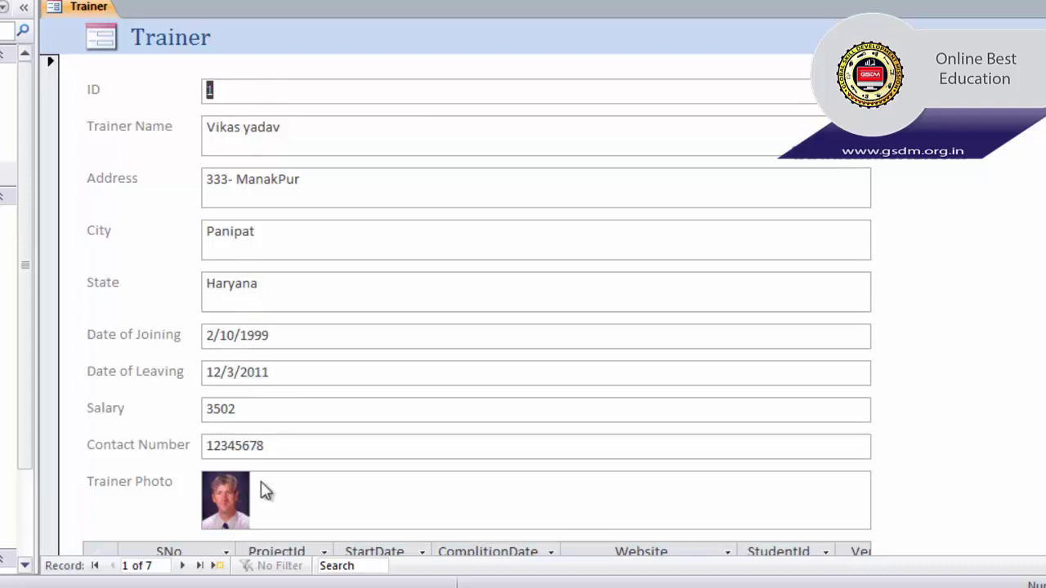
scroll(253, 196, down, 4)
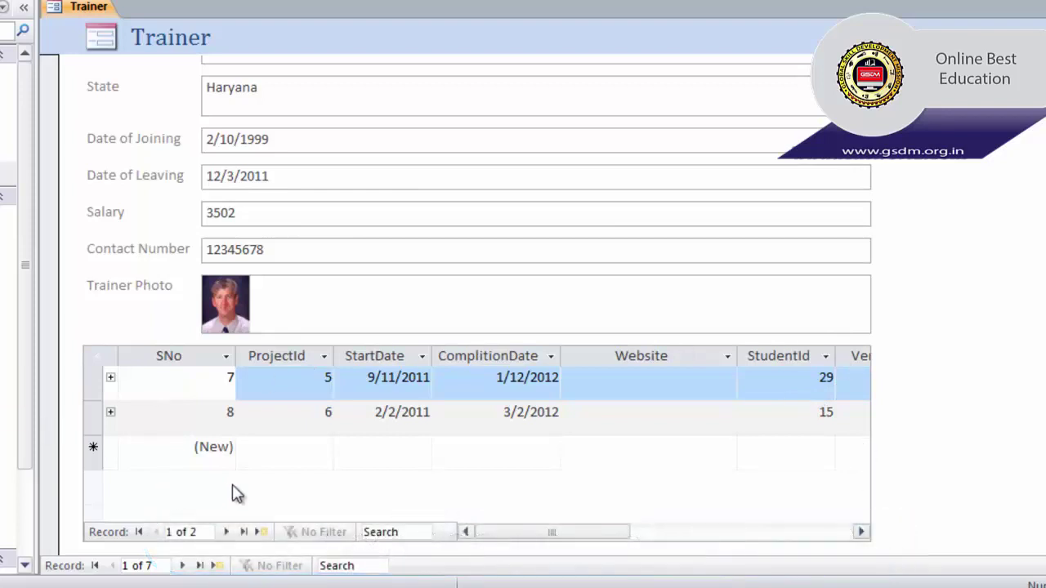
scroll(956, 331, up, 5)
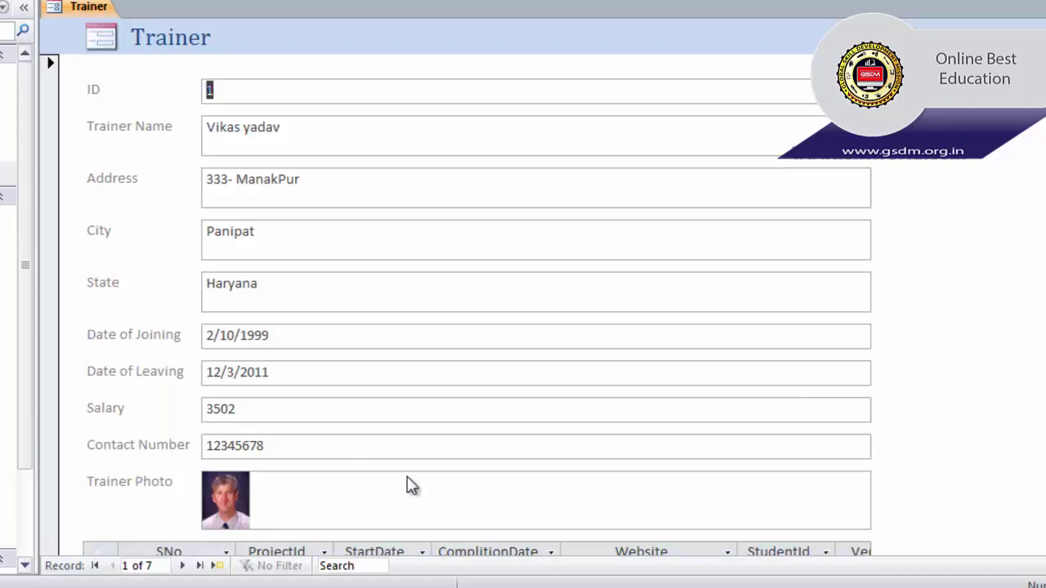
scroll(594, 334, down, 3)
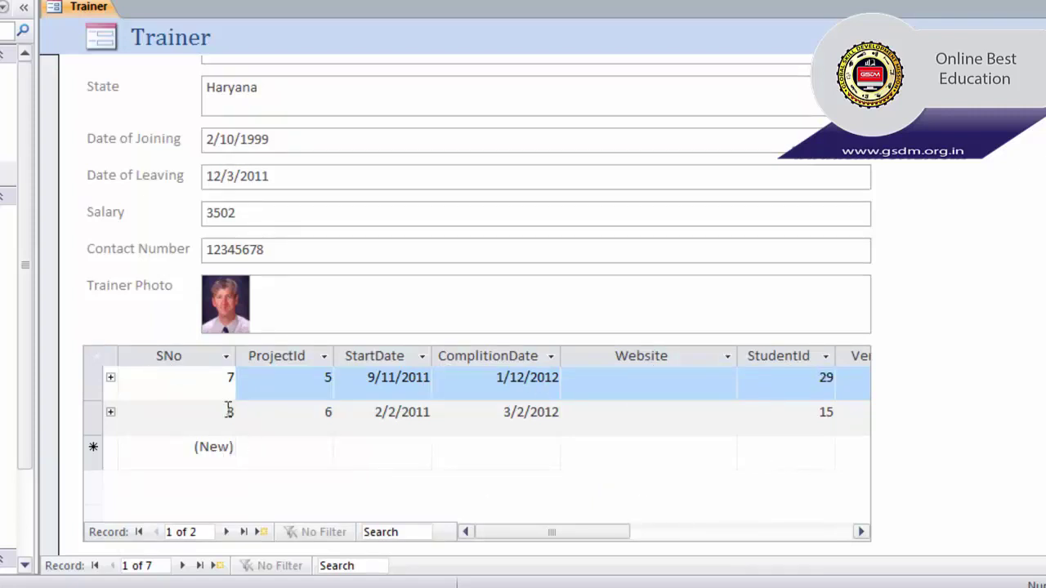
scroll(232, 384, up, 5)
scroll(209, 439, down, 5)
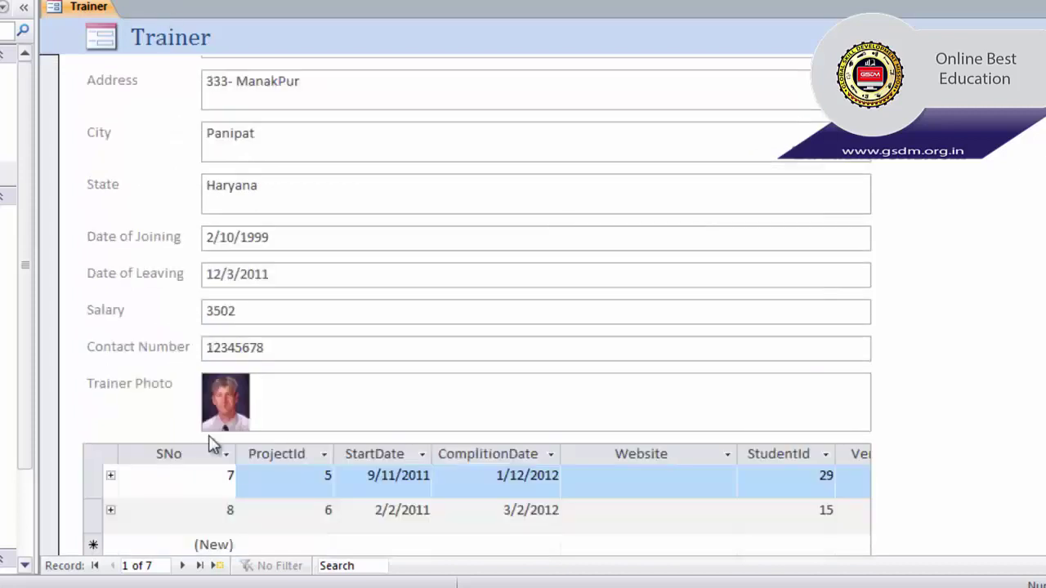
scroll(222, 438, up, 5)
scroll(249, 409, down, 5)
scroll(269, 174, up, 5)
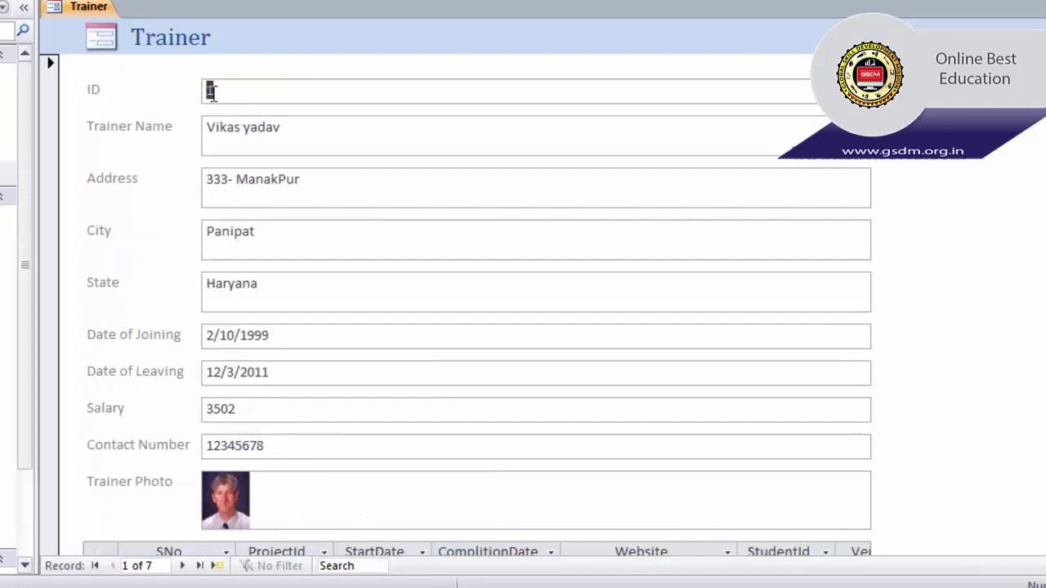
scroll(263, 408, down, 4)
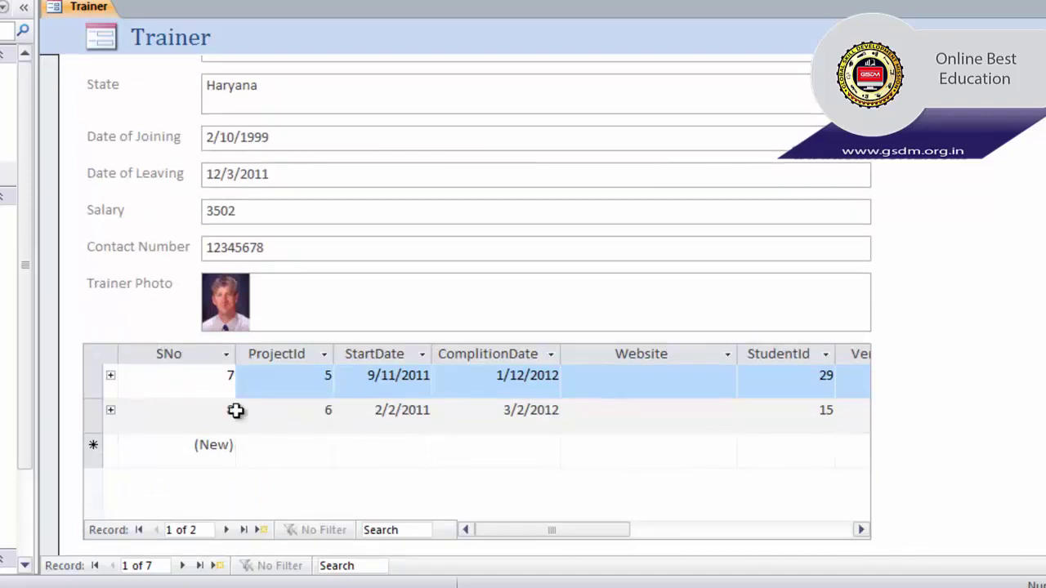
Move through the subform's project records, return to its first record and place the cursor in its record search.
click(227, 530)
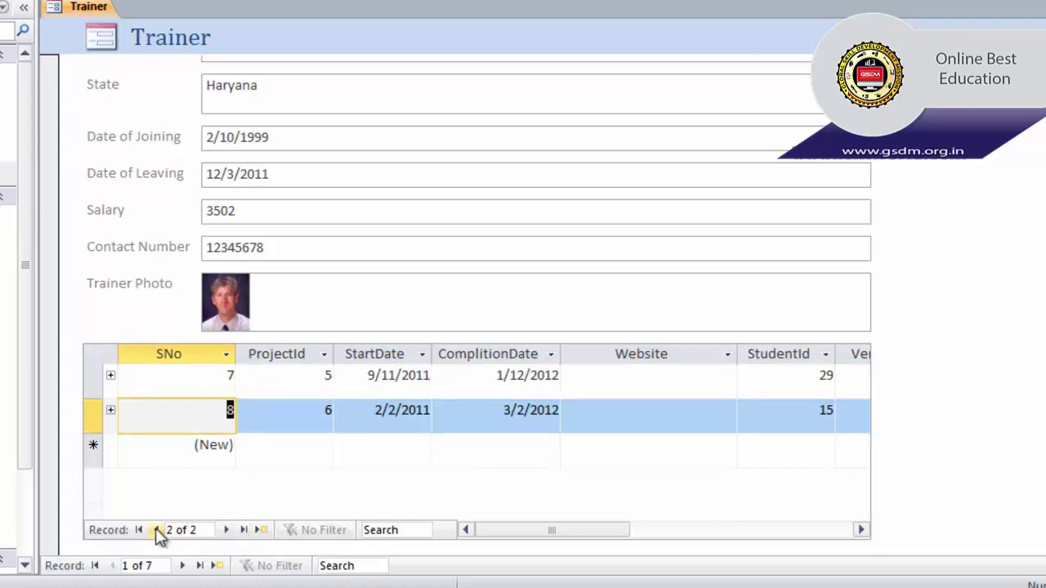
click(158, 530)
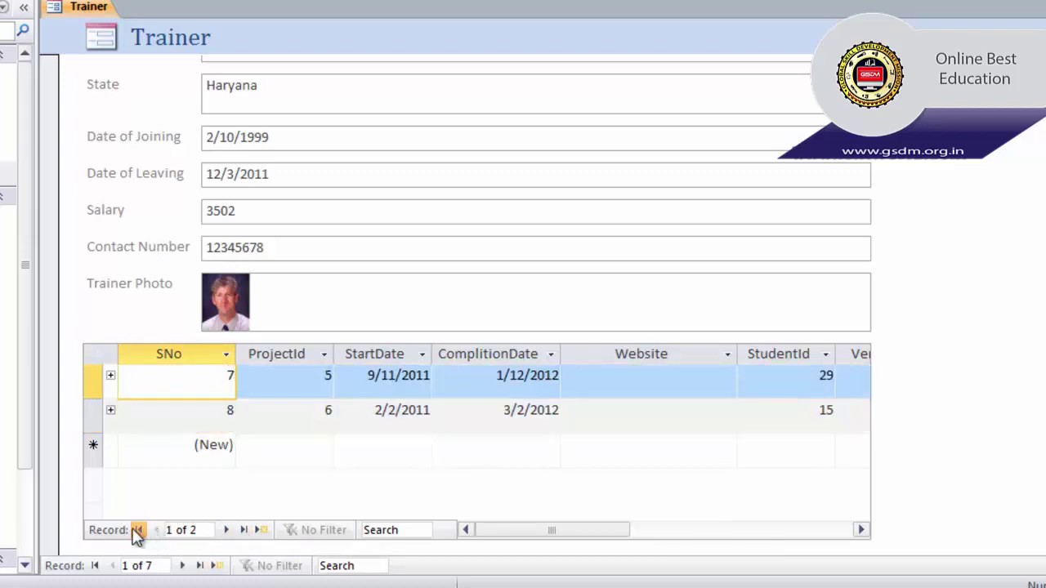
click(138, 530)
click(399, 531)
scroll(477, 302, up, 5)
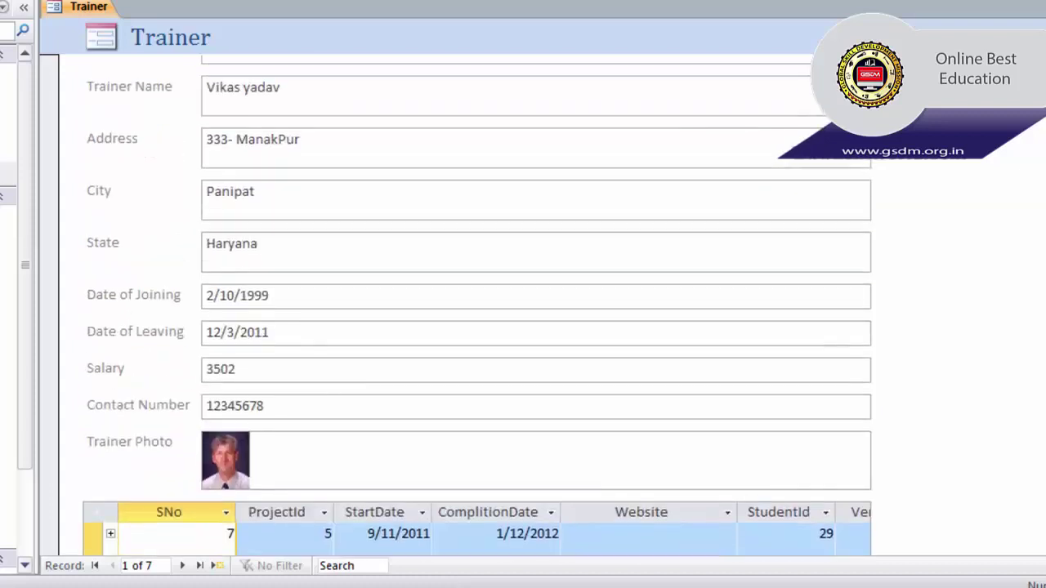
scroll(477, 303, down, 5)
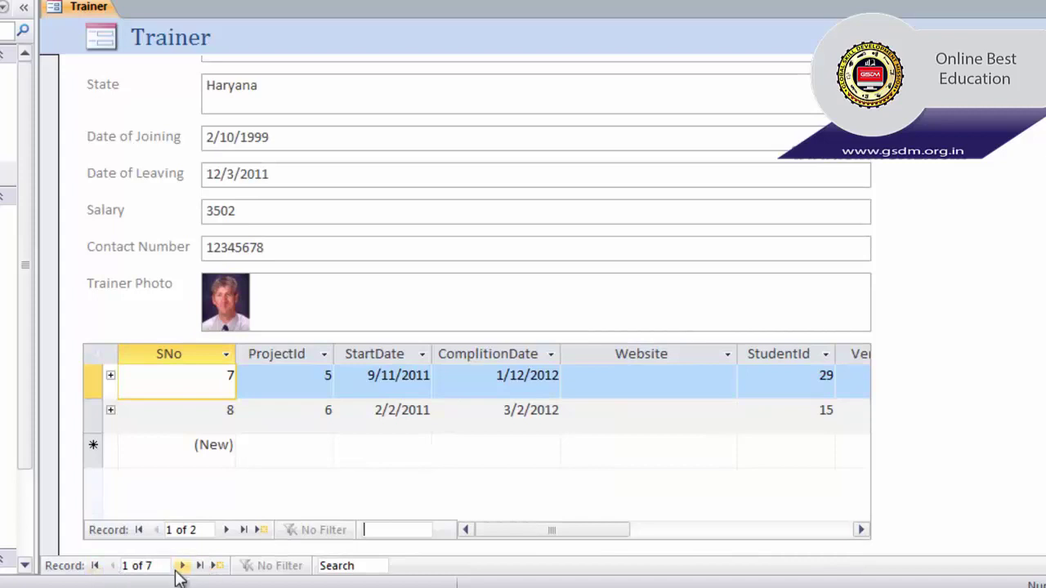
Browse the trainer records in the main form forward and backward, including the first and last records.
click(181, 566)
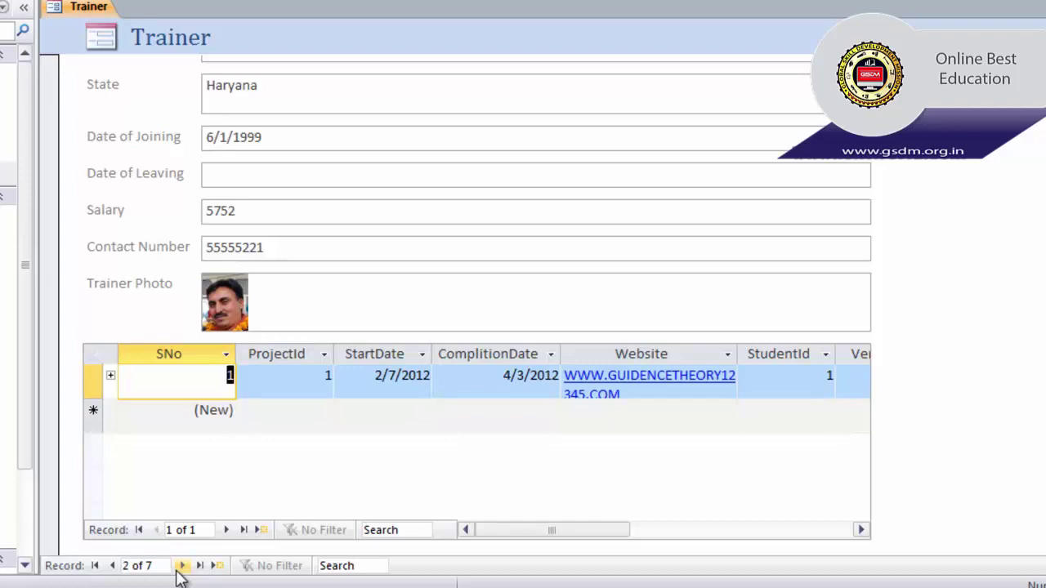
click(182, 566)
click(182, 566)
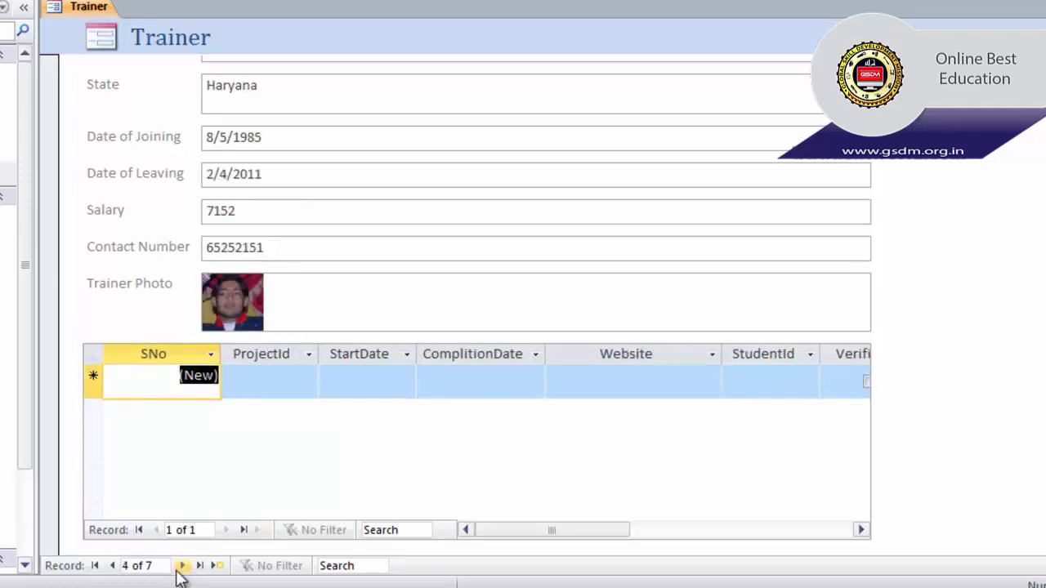
click(181, 566)
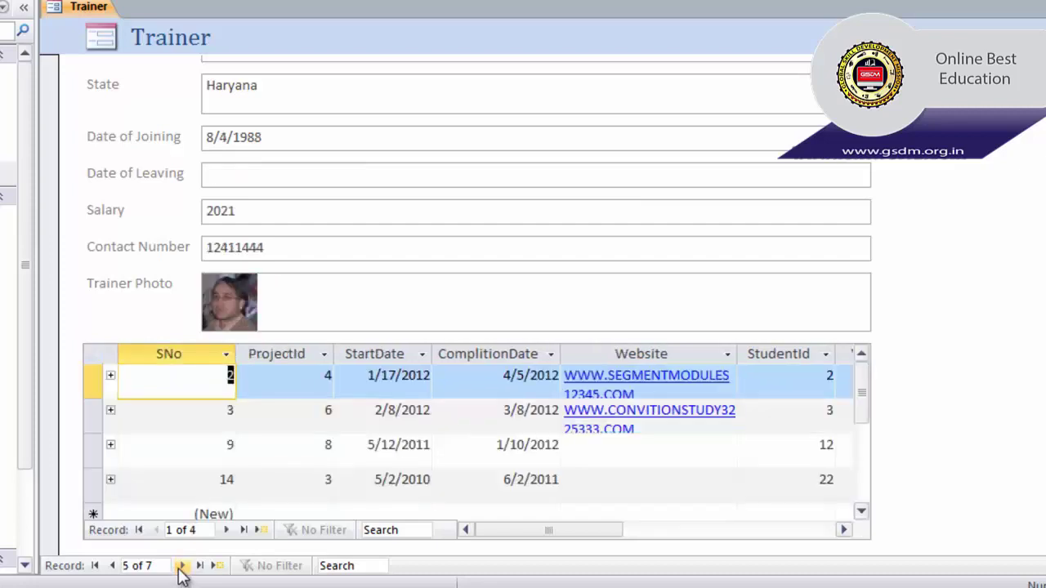
click(181, 566)
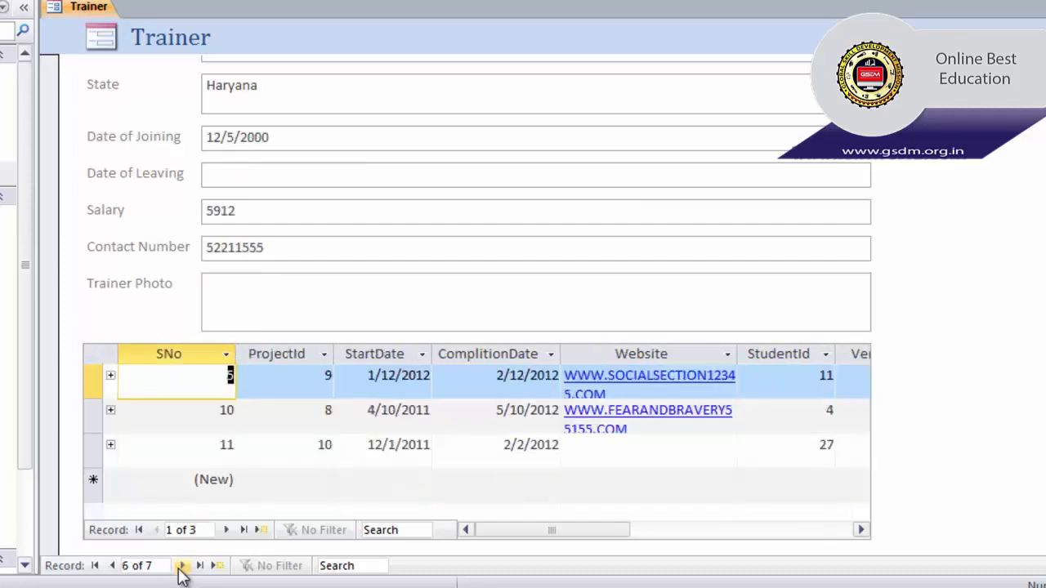
click(112, 566)
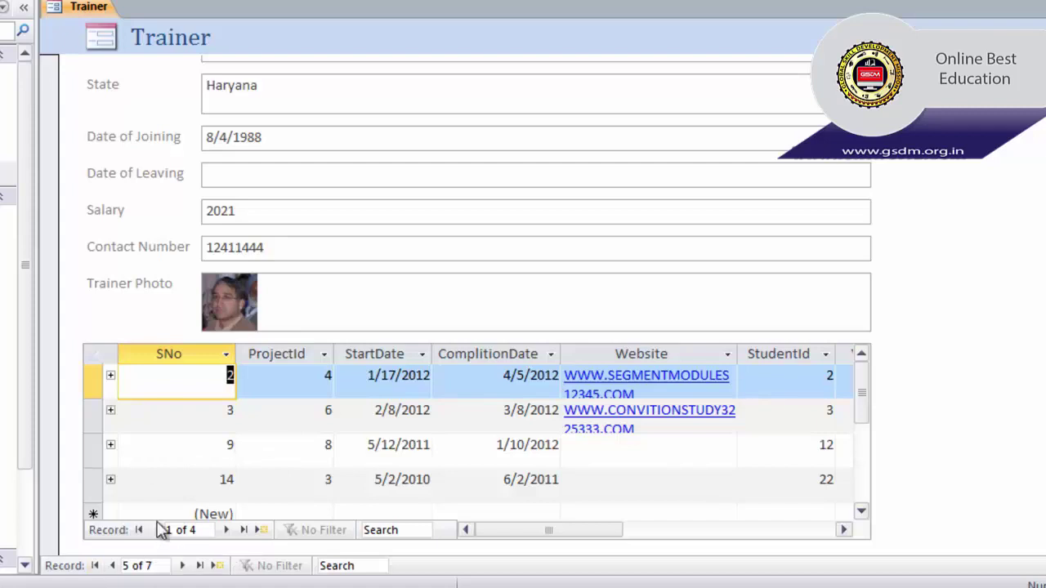
click(94, 565)
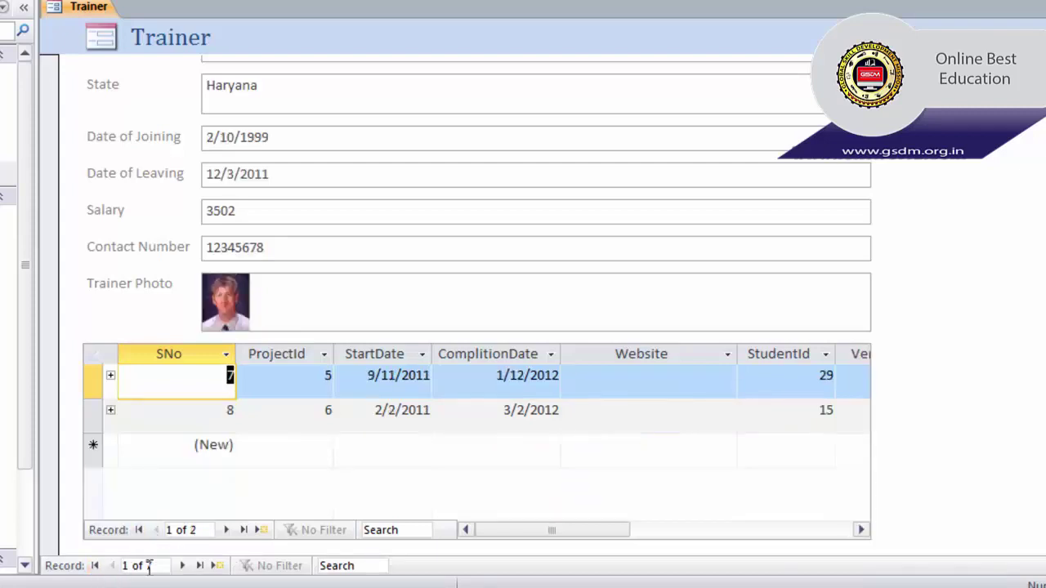
click(197, 566)
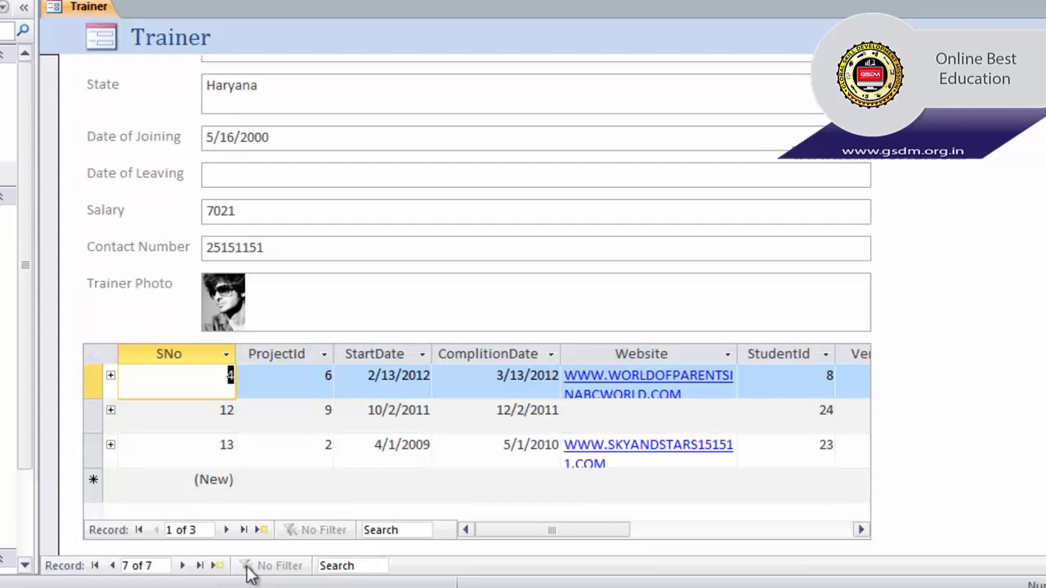
click(113, 566)
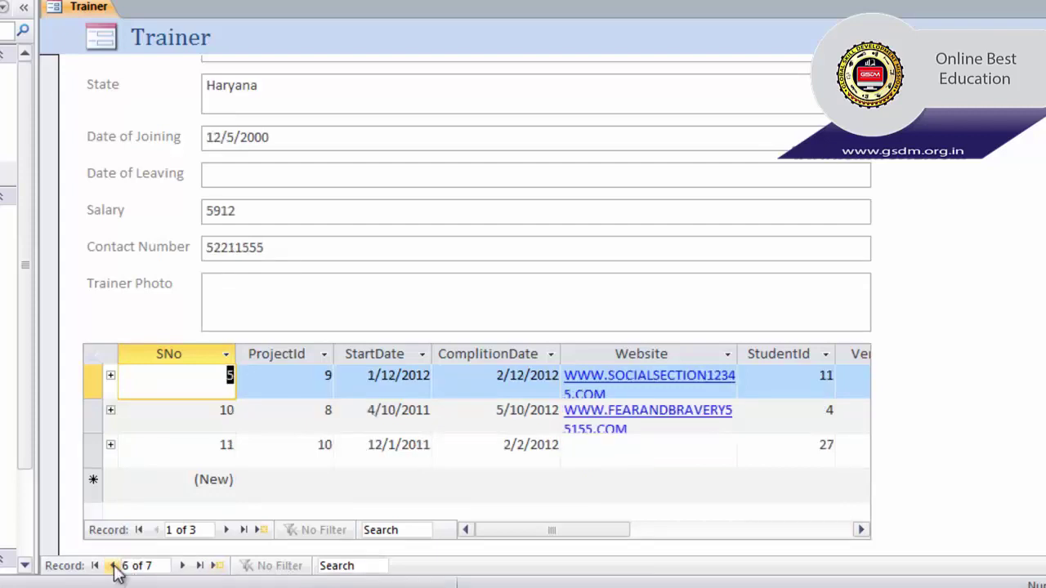
click(114, 566)
click(342, 565)
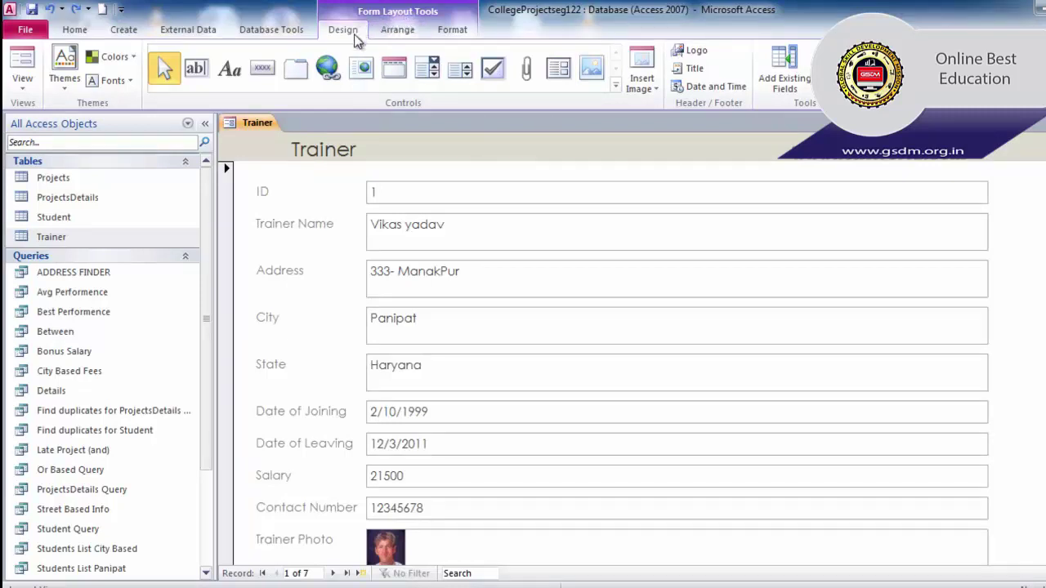
click(403, 36)
click(452, 36)
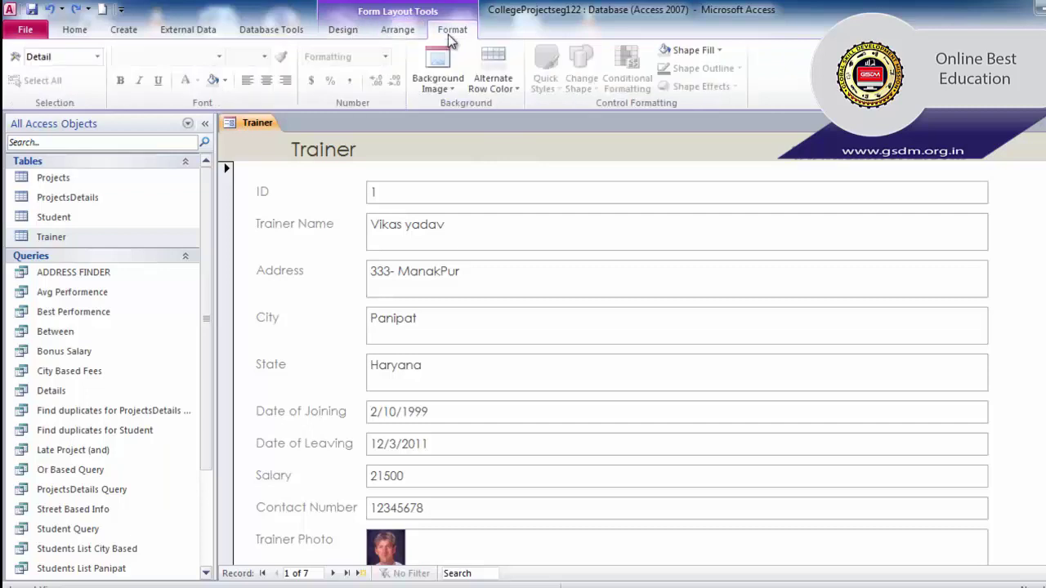
Try a built-in theme on the Trainer form and replace it with the Essential theme.
click(343, 31)
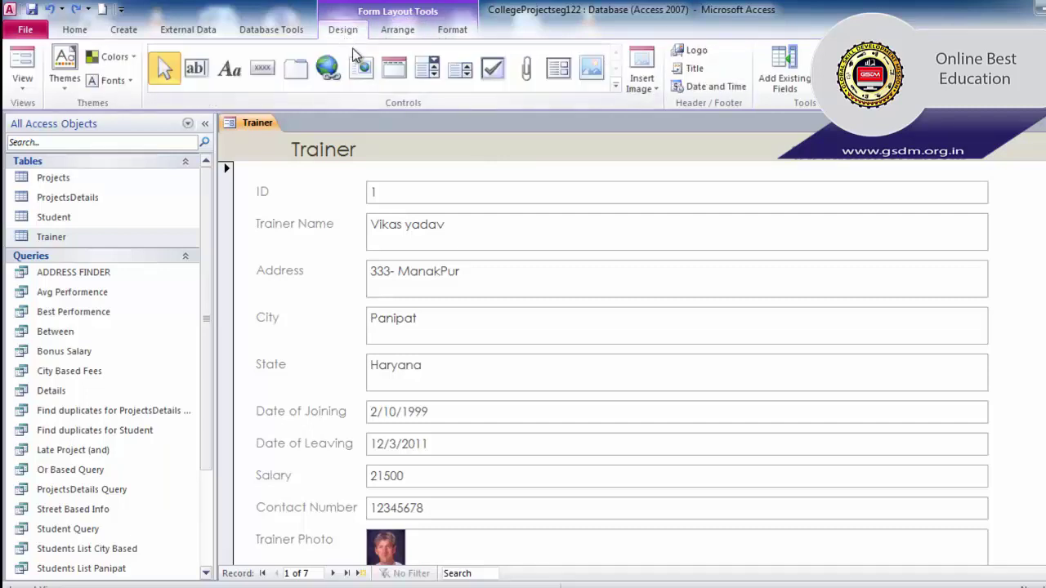
click(67, 92)
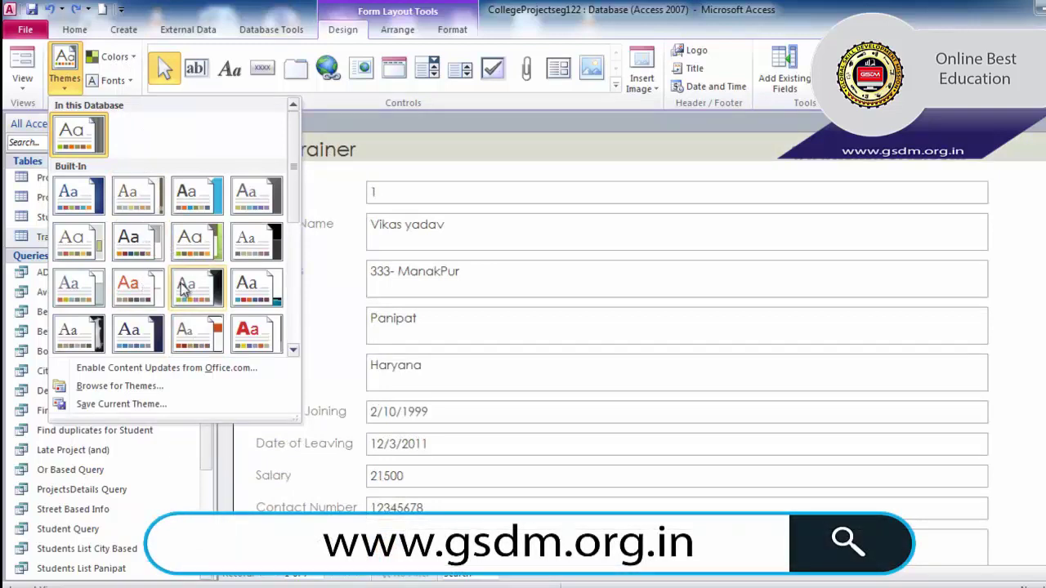
click(204, 207)
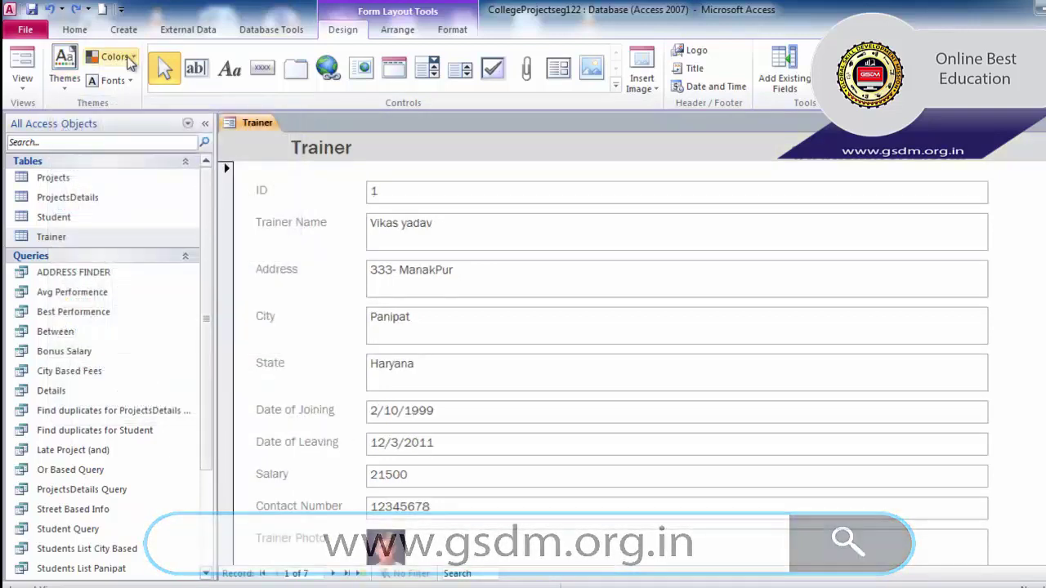
click(63, 70)
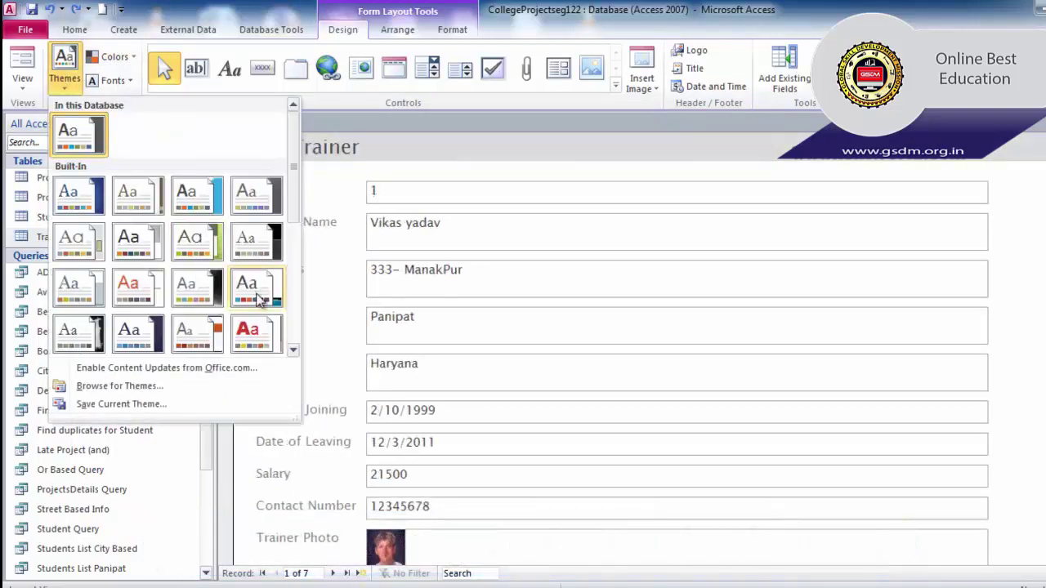
click(248, 335)
Set the form's theme colors to Austin and its theme fonts to Office Classic 2.
click(111, 56)
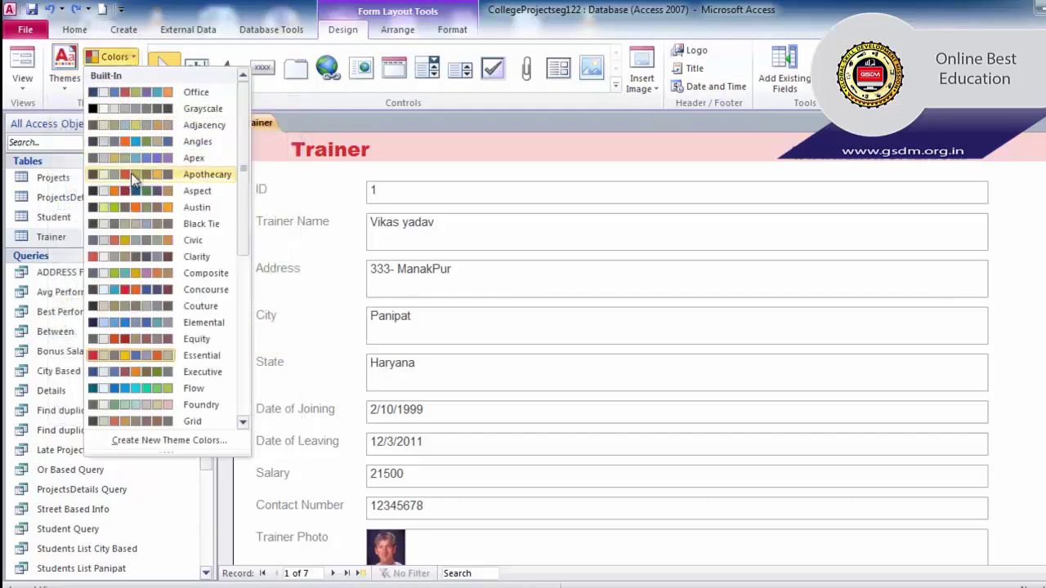
click(134, 211)
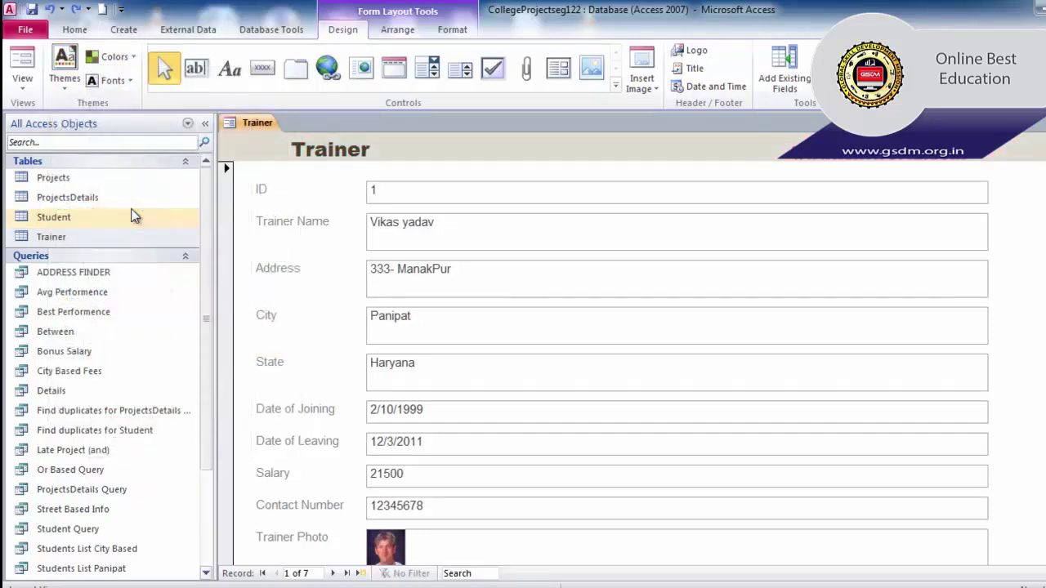
click(115, 80)
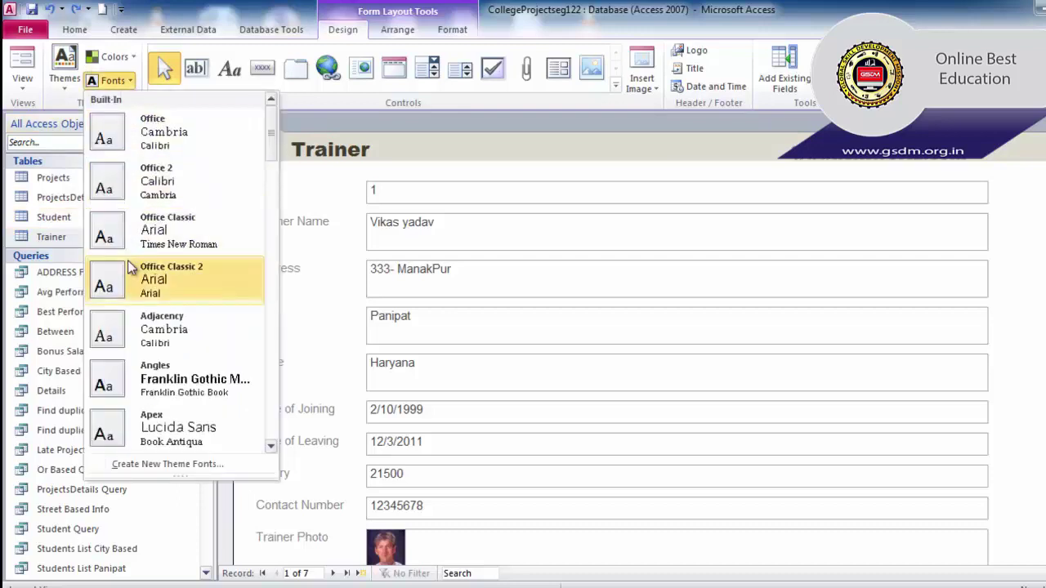
click(129, 289)
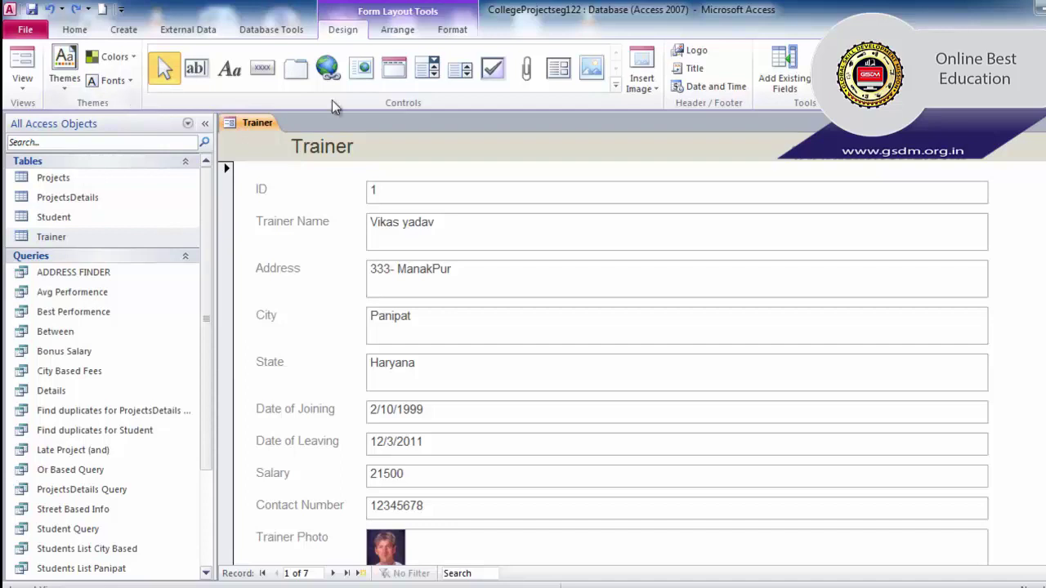
click(615, 89)
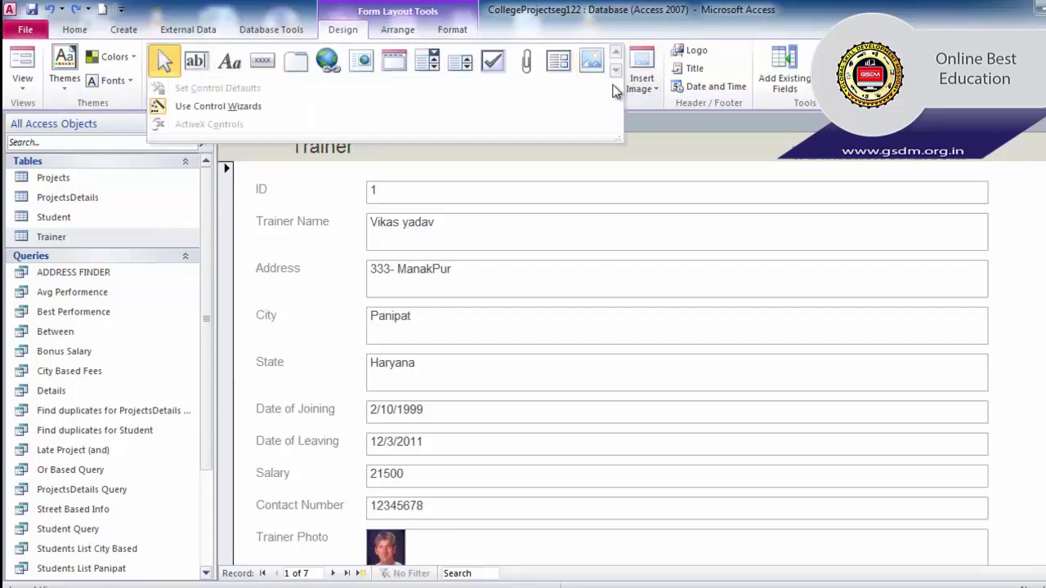
click(325, 299)
scroll(430, 339, down, 3)
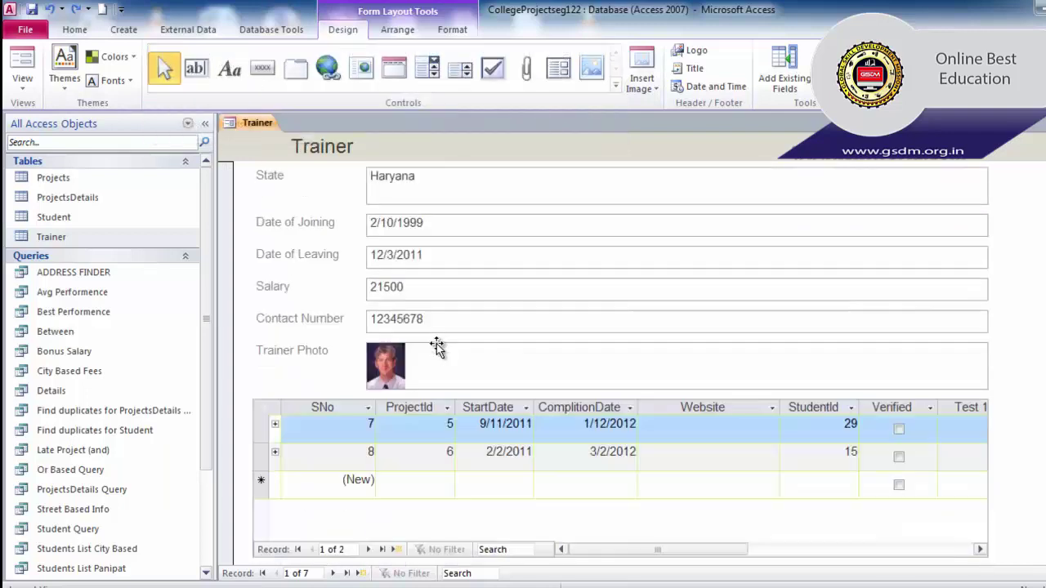
scroll(438, 347, up, 3)
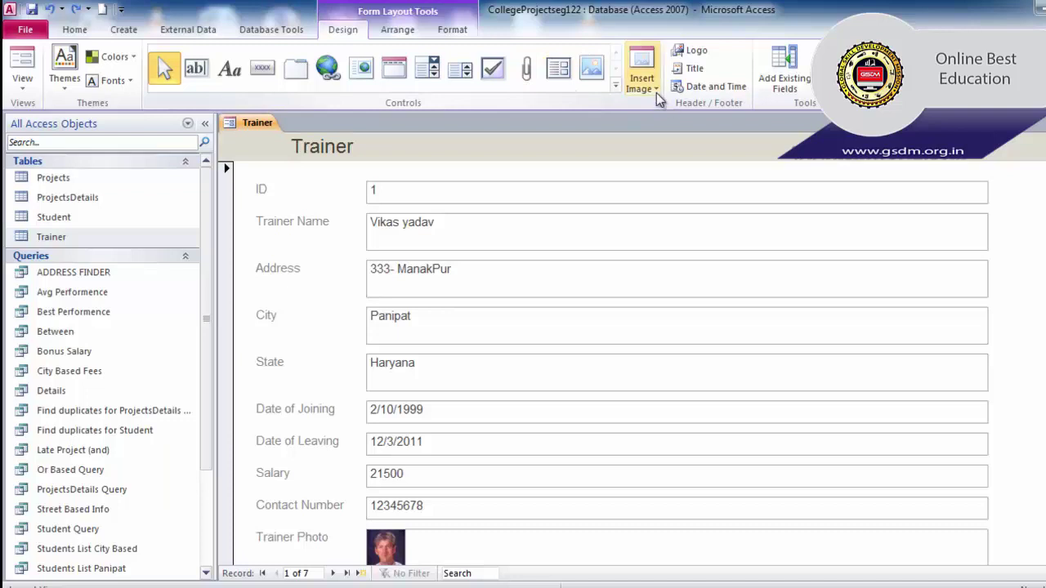
scroll(497, 268, down, 1)
scroll(556, 408, up, 1)
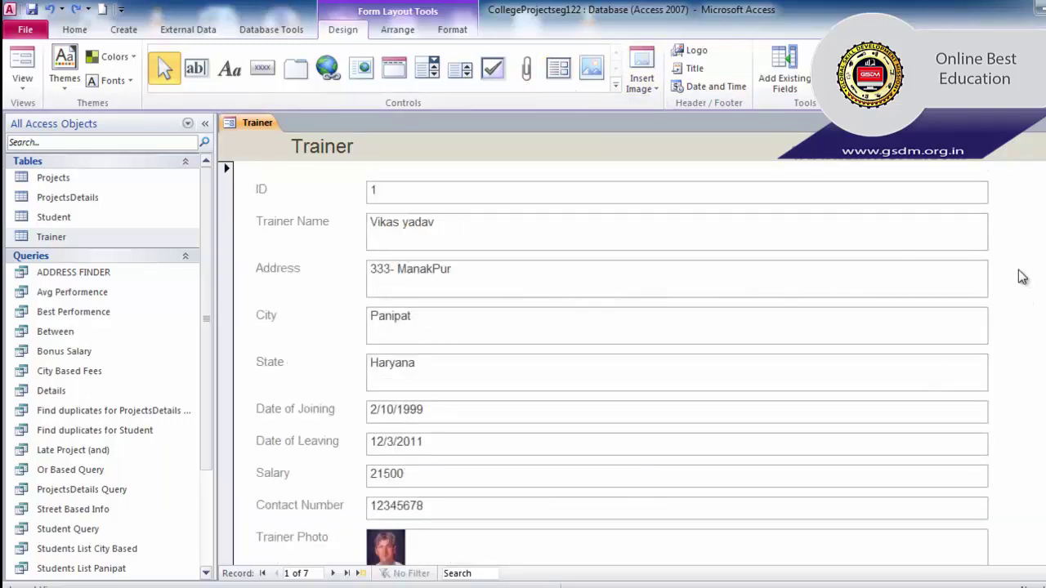
Try placing the Chrysanthemum sample picture beside the Trainer Name field and moving it up to the ID row.
click(642, 80)
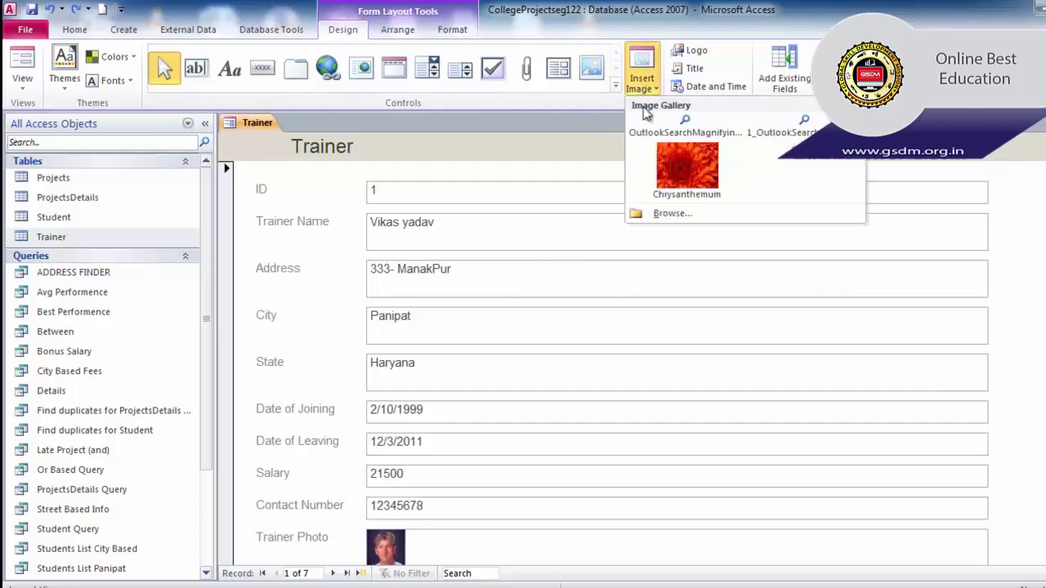
click(667, 213)
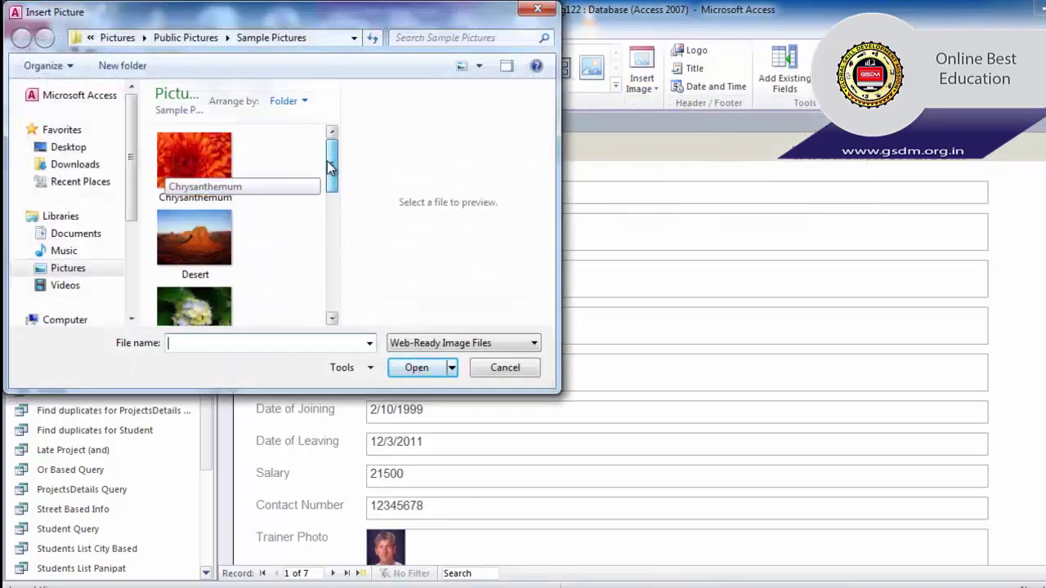
click(195, 163)
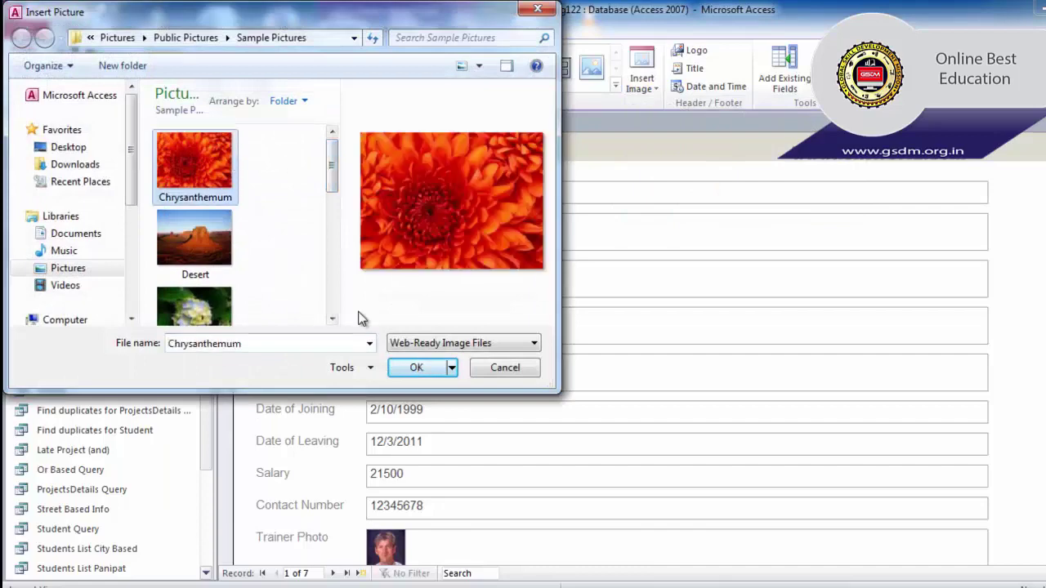
click(415, 368)
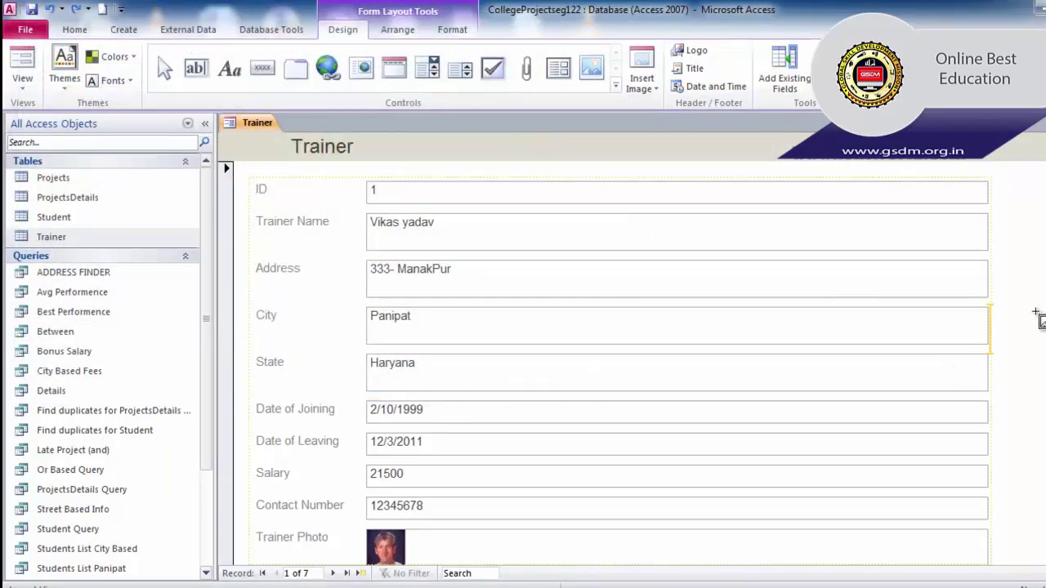
scroll(895, 556, down, 1)
scroll(1004, 299, up, 1)
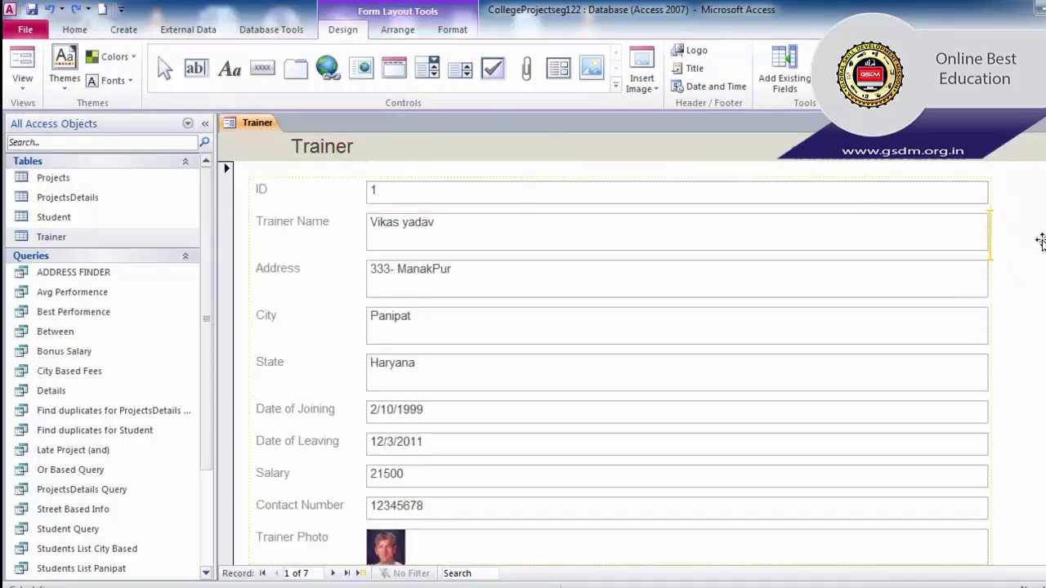
click(1031, 221)
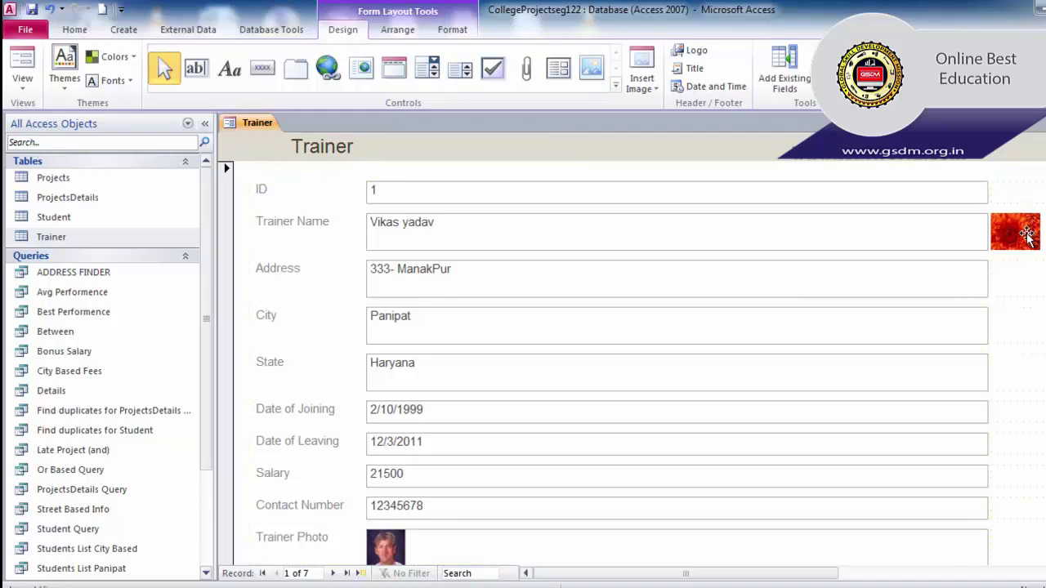
drag(1024, 235, 1043, 200)
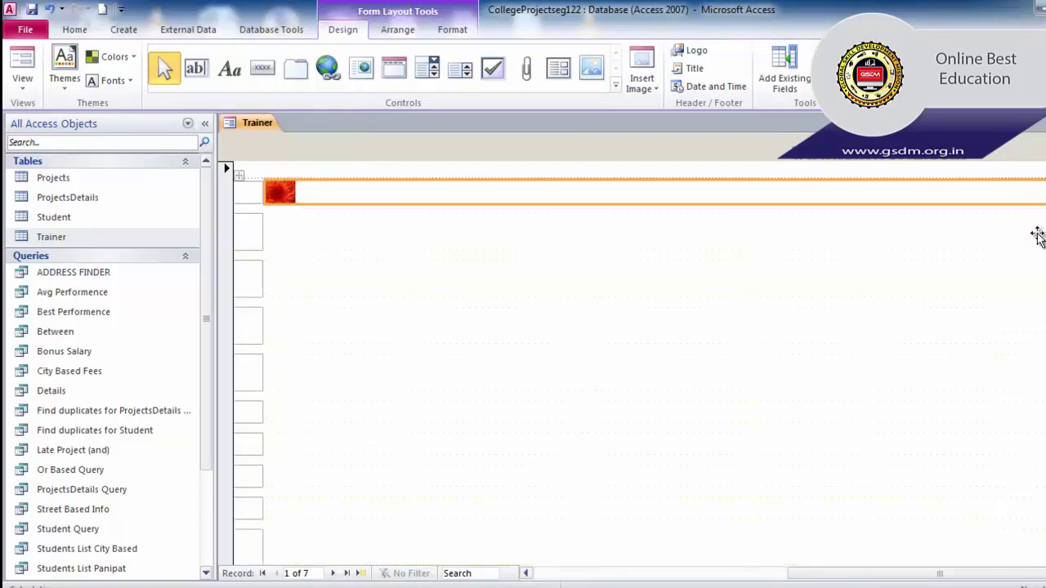
click(823, 572)
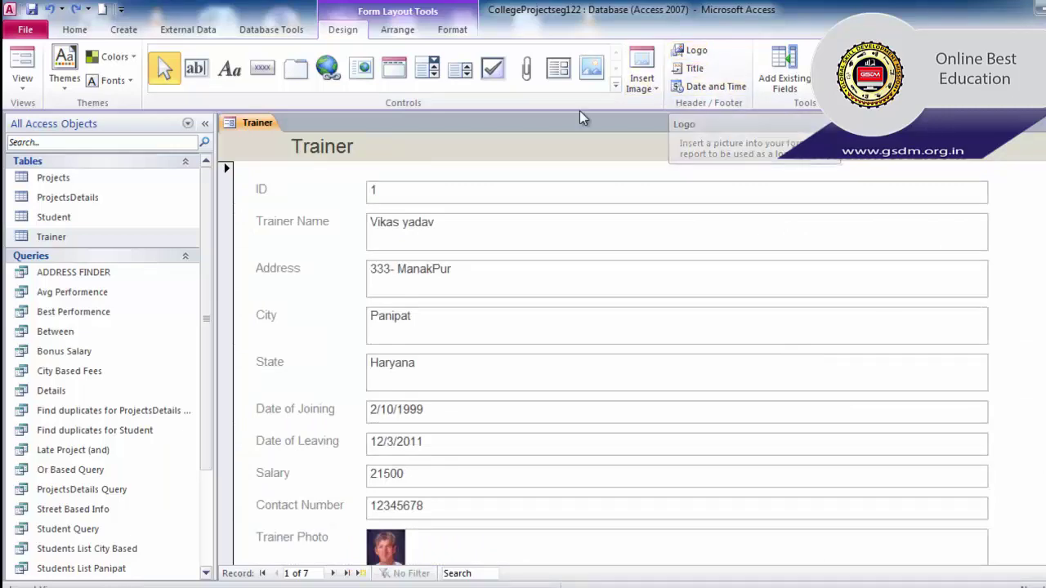
Add the Chrysanthemum sample picture as the logo in the form header.
click(695, 52)
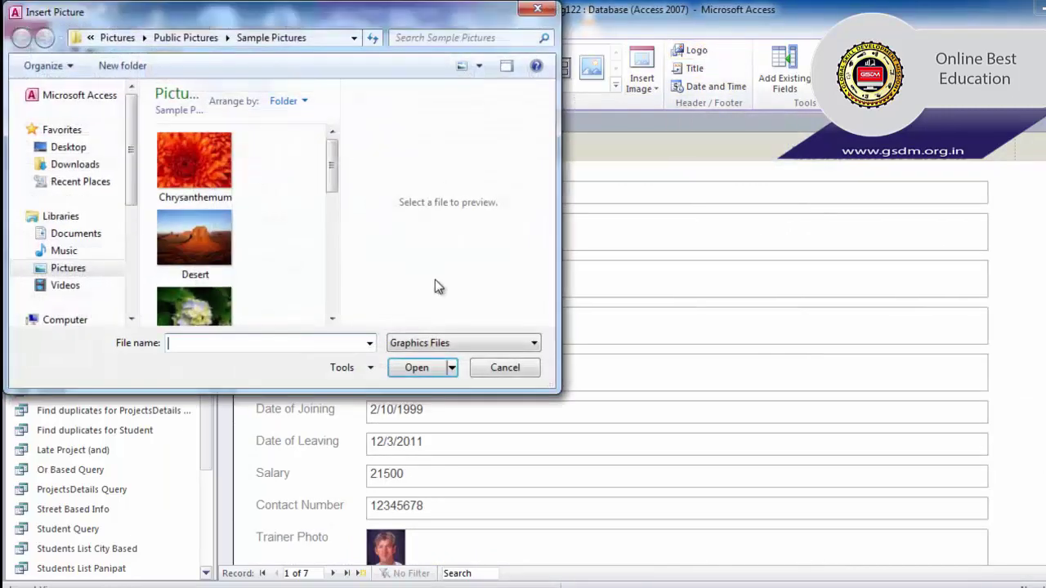
click(224, 164)
click(398, 371)
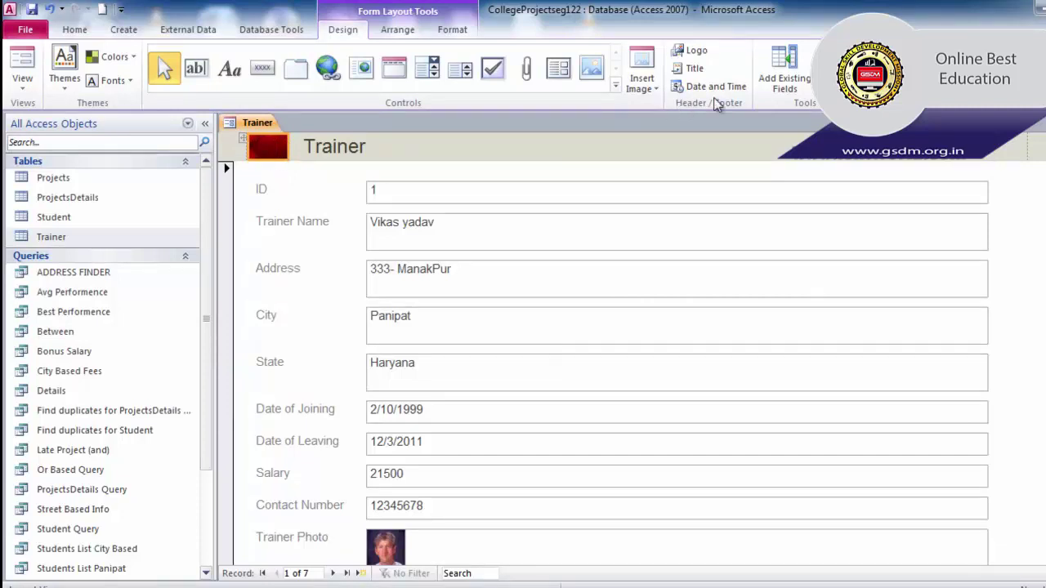
Change the form header title to "Trainer form".
click(699, 72)
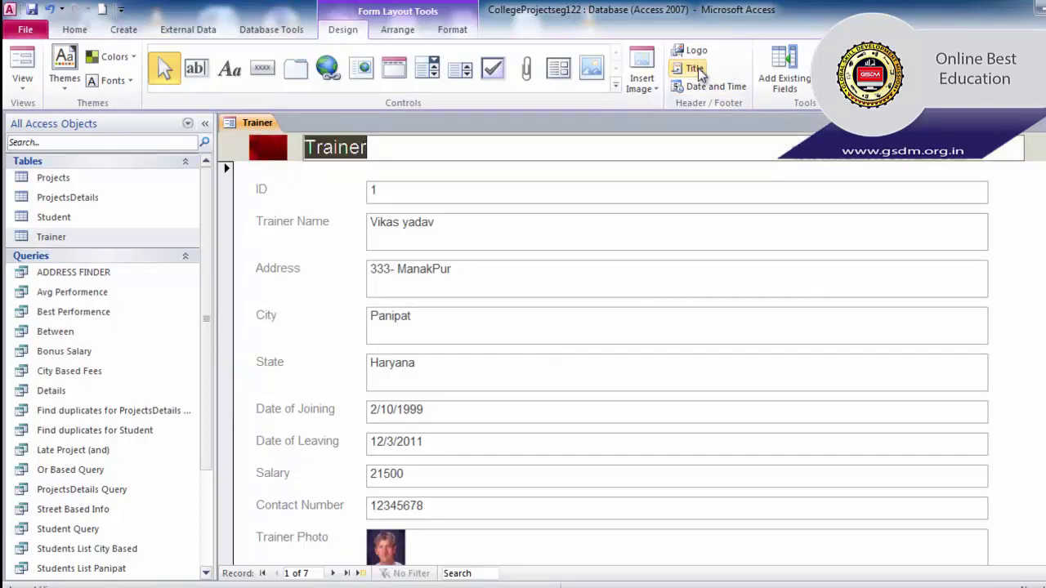
click(382, 153)
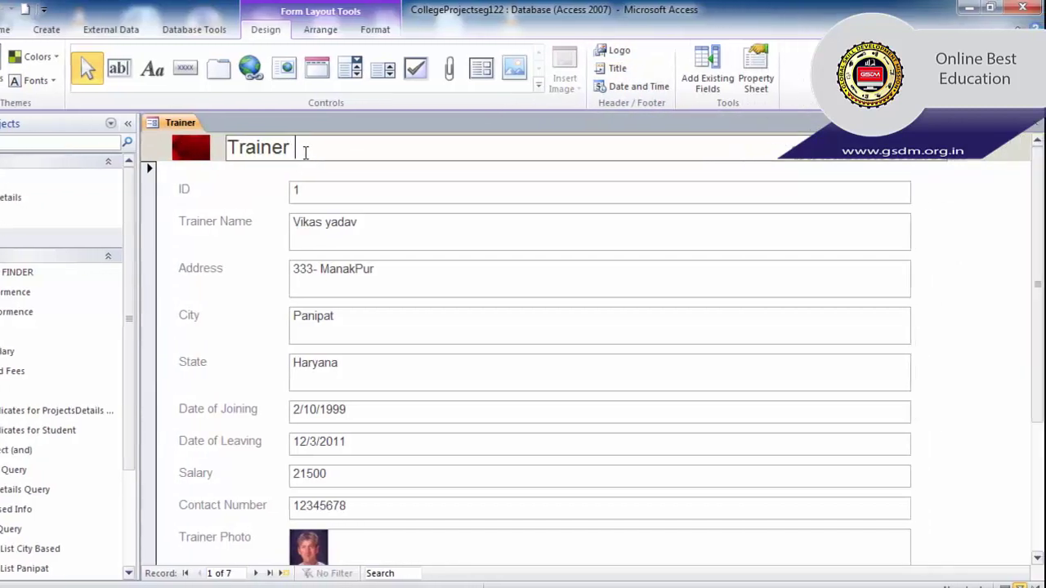
text(for)
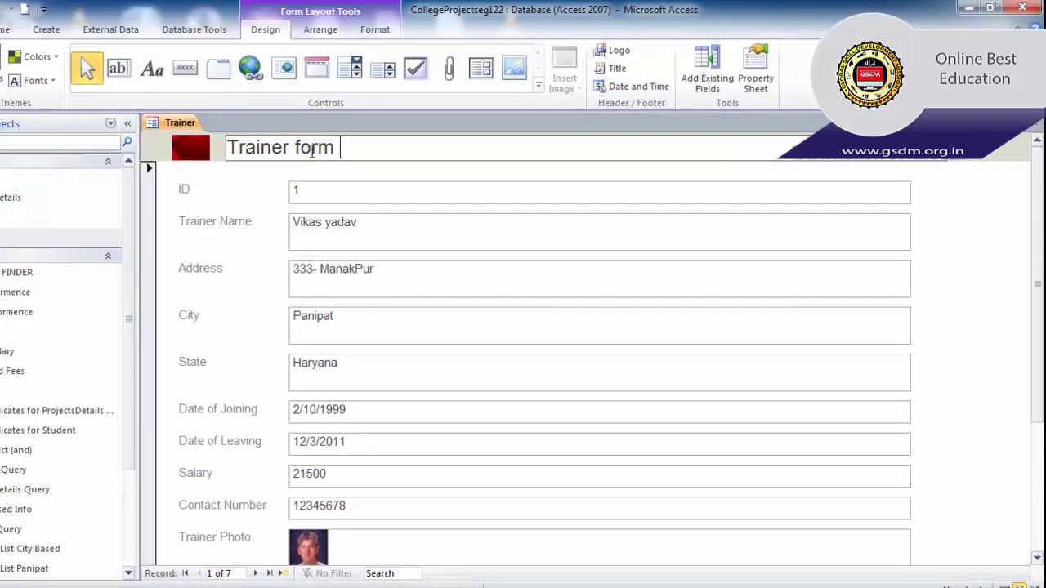
text(m)
Add the date and time to the form header, using the full weekday date format and the 12-hour time with seconds.
click(622, 86)
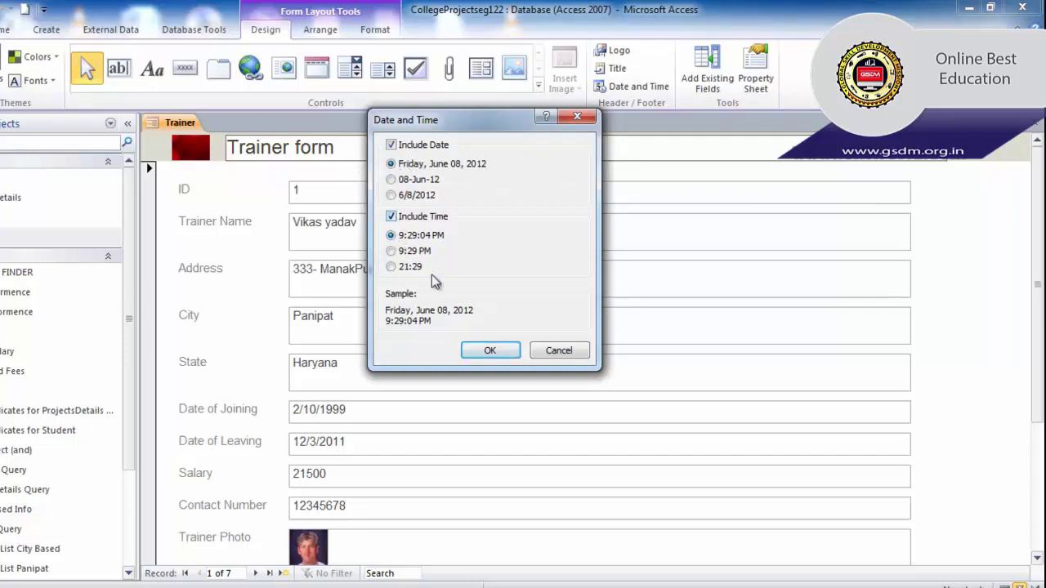
click(487, 352)
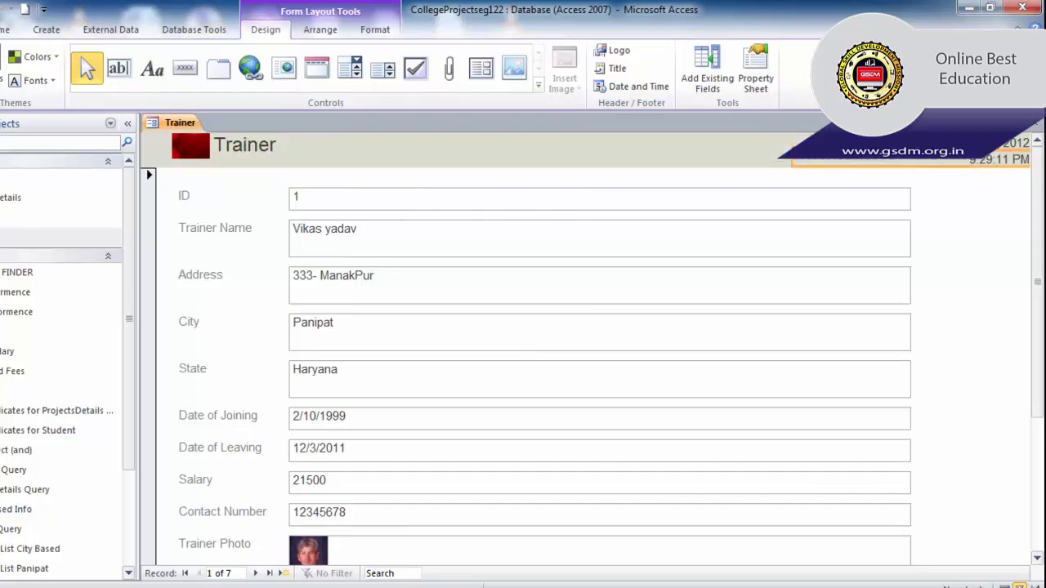
Widen the title label in the form header so that it fits the full text "Trainer form".
click(251, 157)
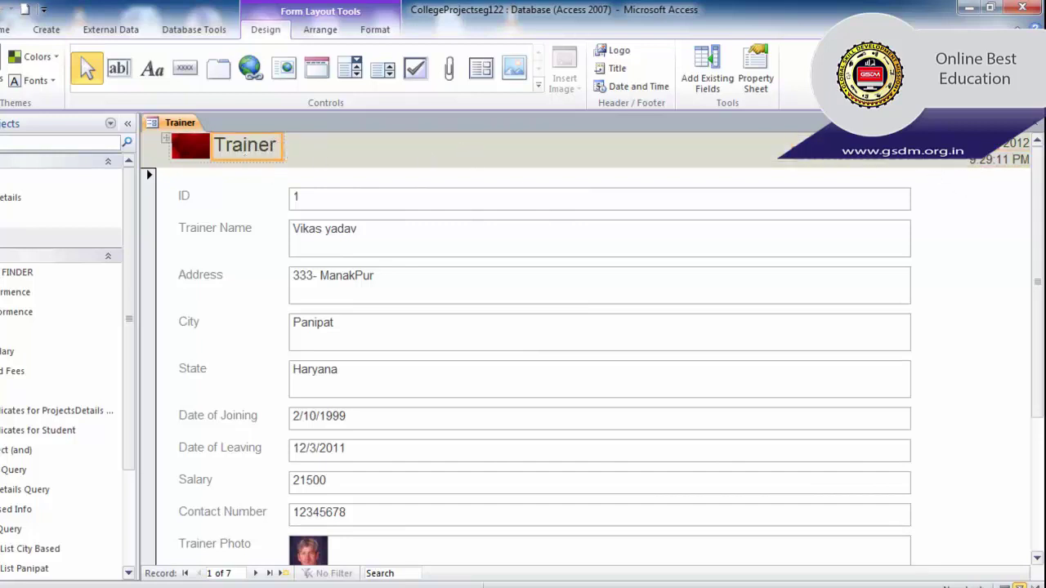
click(956, 163)
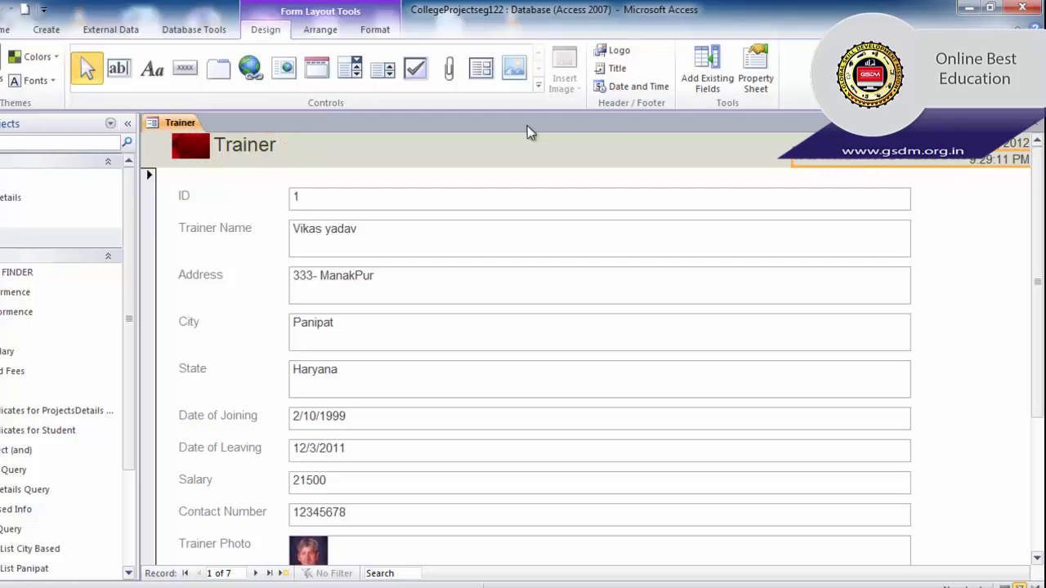
key(Tab)
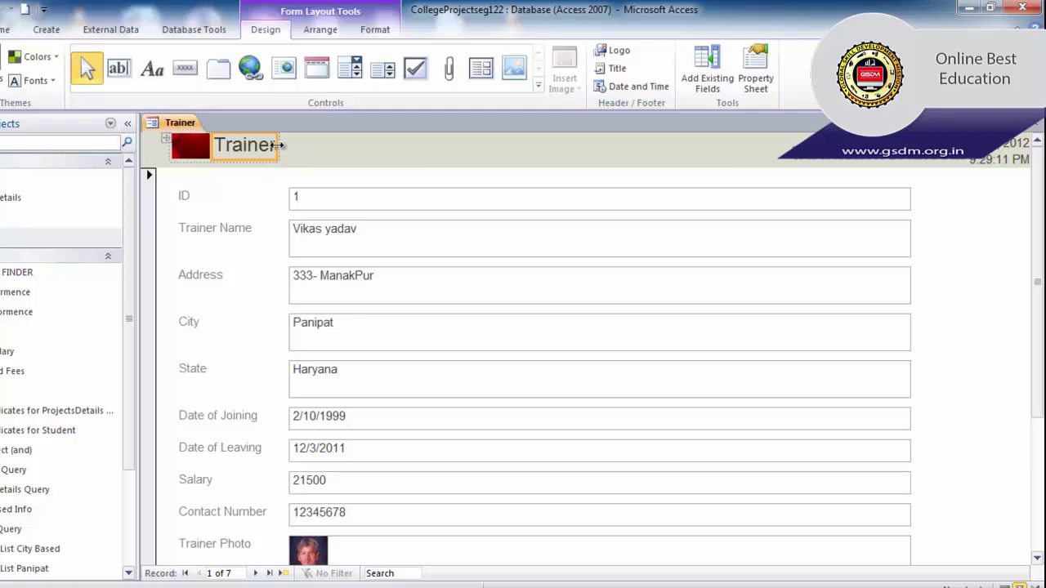
drag(276, 145, 453, 153)
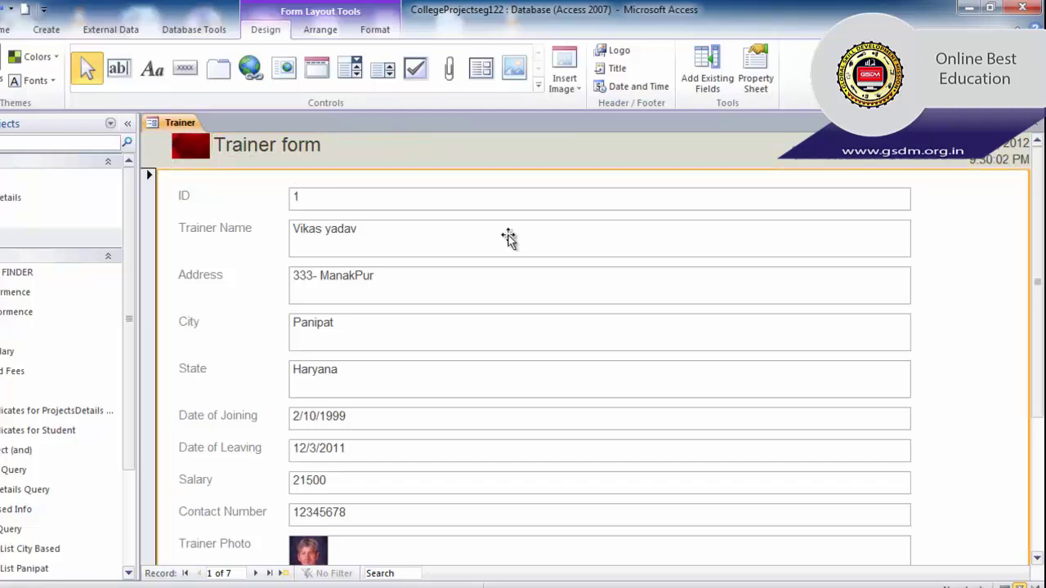
Examine the Trainer form's layout from the ID field down to the projects subform.
scroll(735, 337, down, 3)
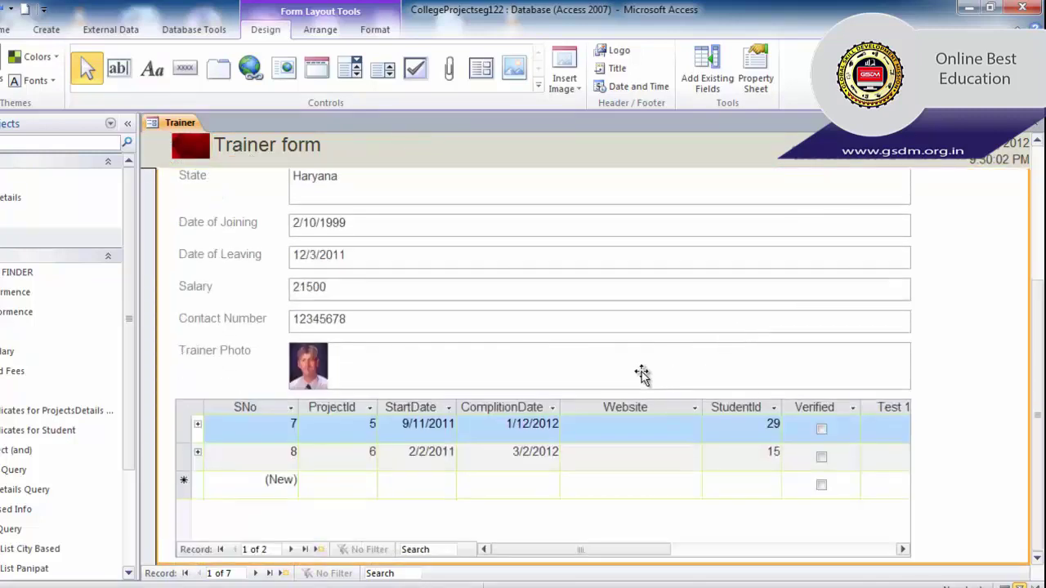
scroll(636, 376, up, 3)
scroll(604, 359, down, 3)
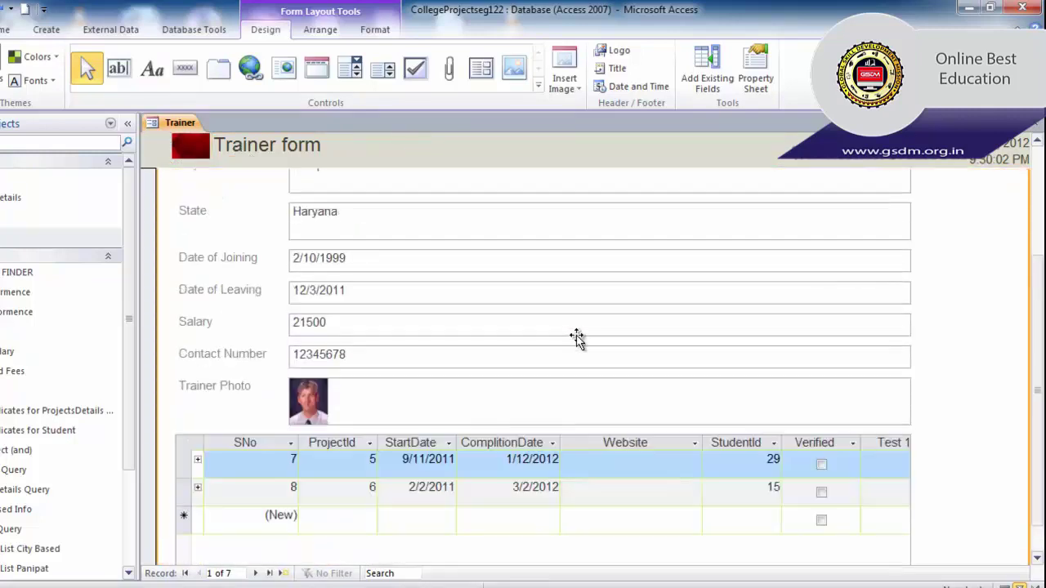
scroll(369, 482, up, 2)
scroll(415, 511, down, 3)
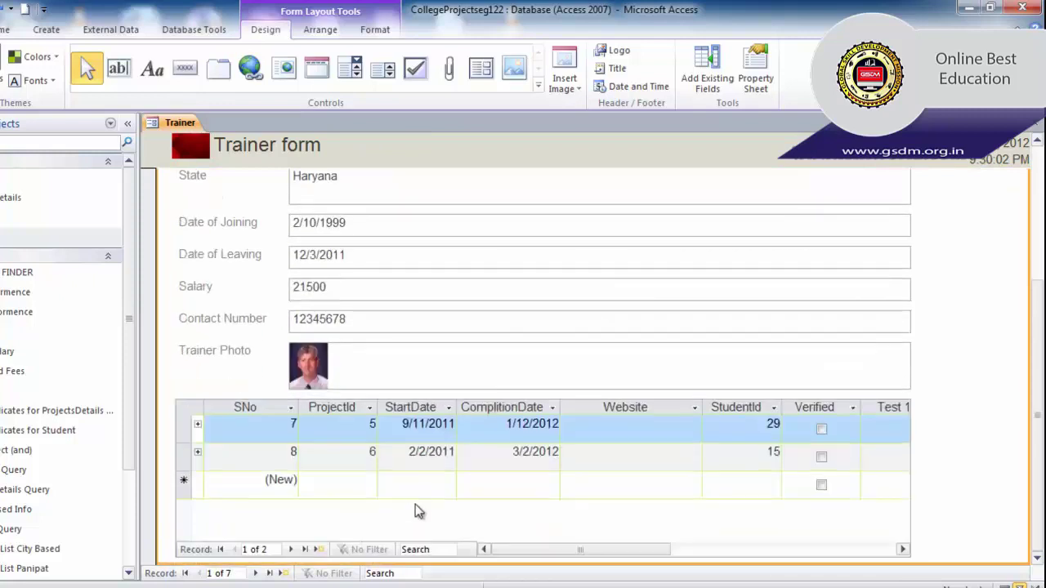
scroll(823, 499, up, 2)
scroll(384, 515, down, 2)
scroll(359, 450, up, 3)
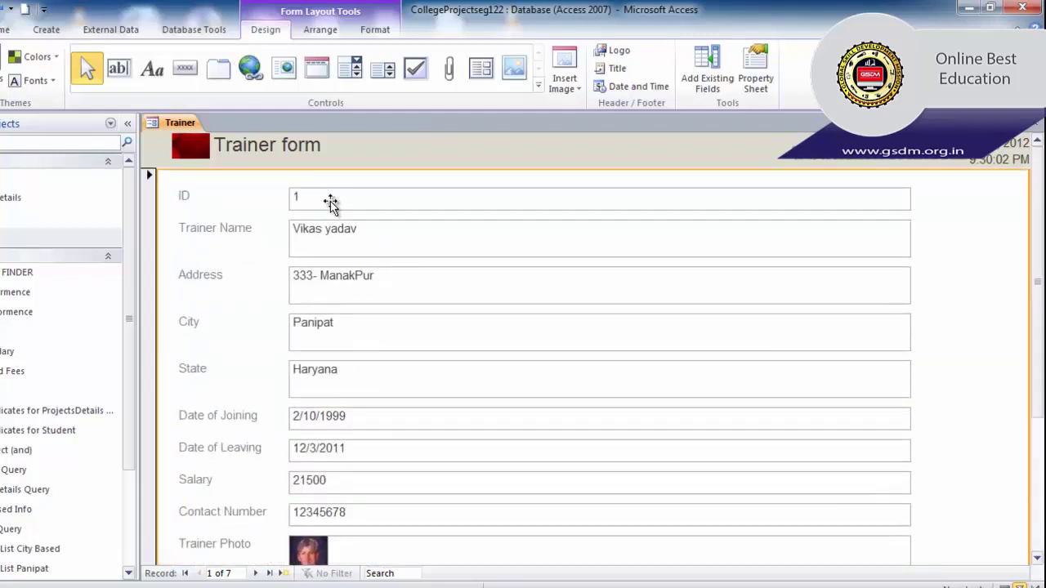
scroll(320, 222, down, 3)
scroll(331, 270, down, 1)
scroll(398, 445, up, 3)
Narrow the form's whole column of field boxes to less than half its width by resizing the Trainer Name box.
click(908, 198)
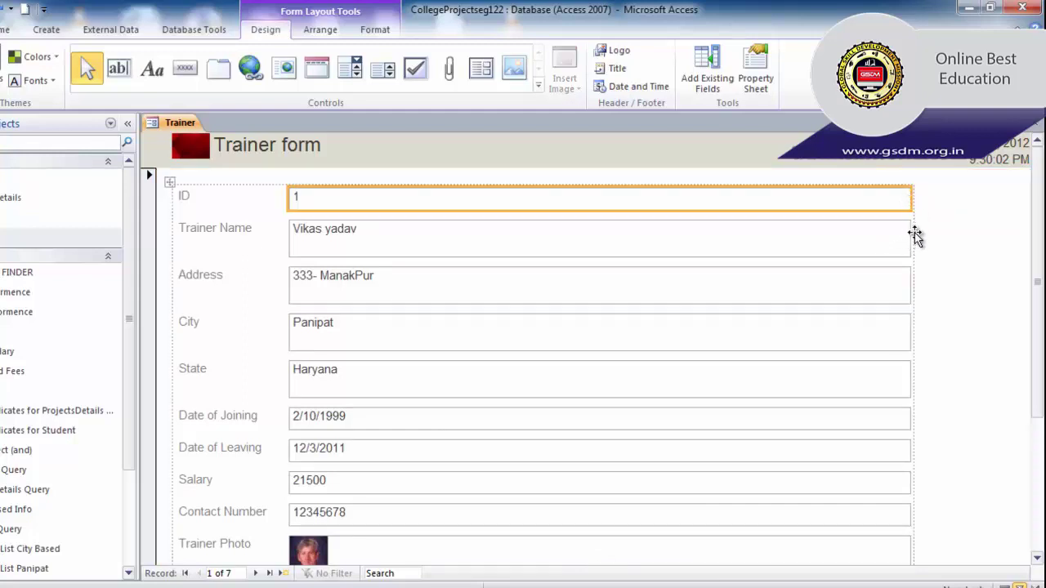
click(913, 237)
click(909, 233)
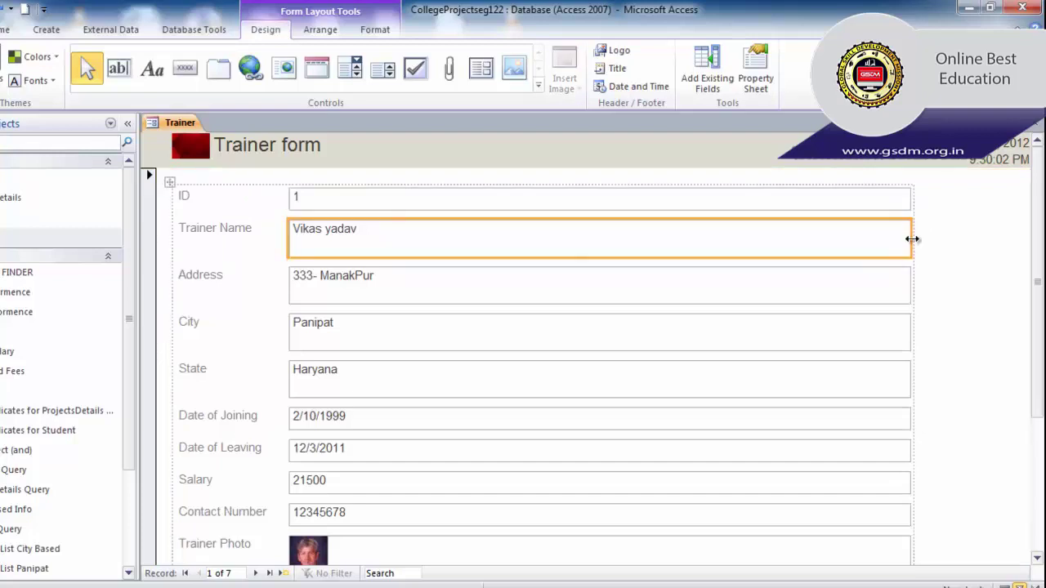
drag(911, 238, 521, 228)
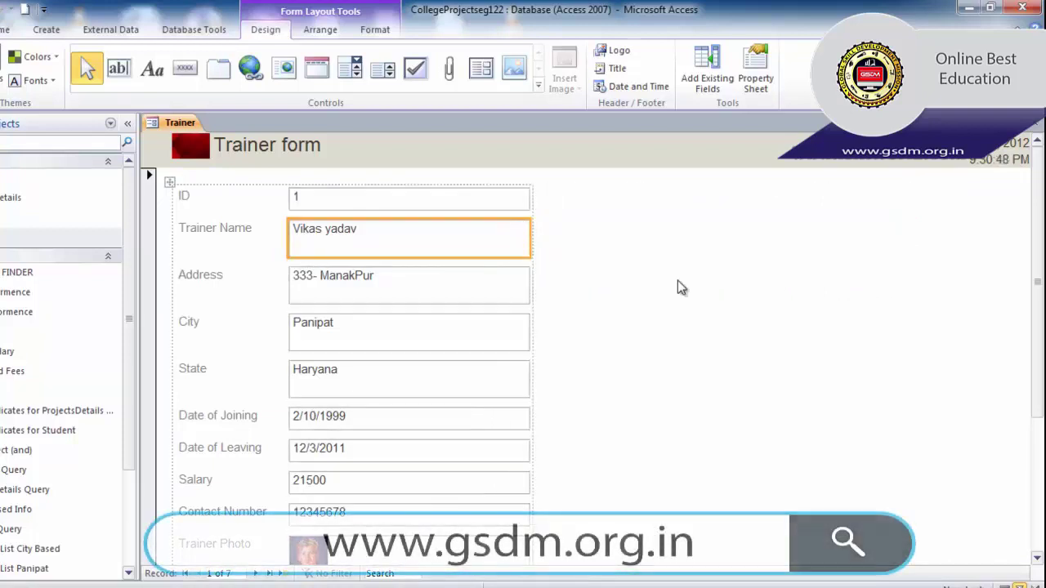
scroll(678, 299, down, 5)
scroll(663, 348, up, 5)
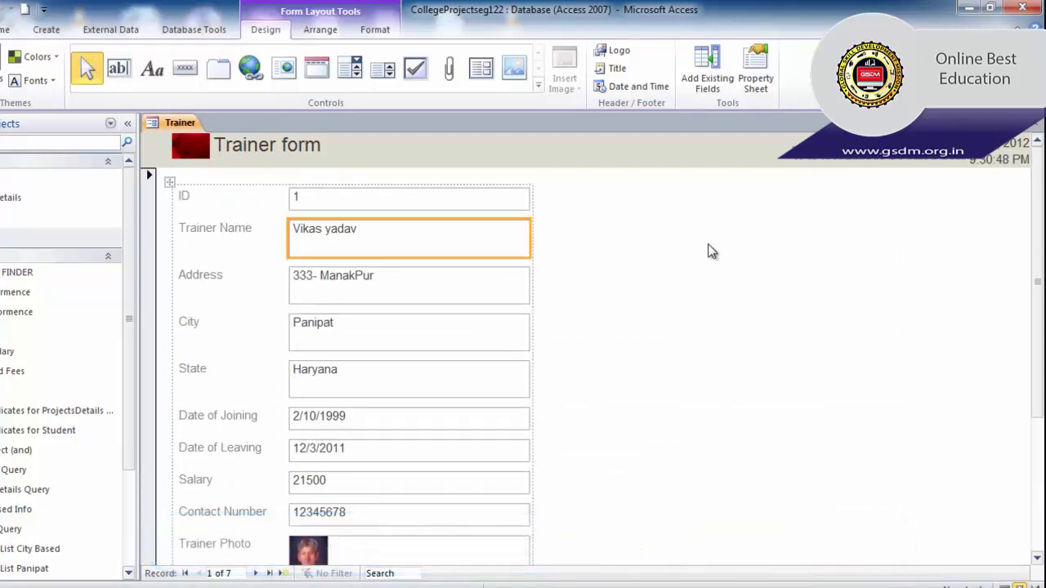
Insert an empty layout column to the right of the Trainer Name field box.
click(513, 198)
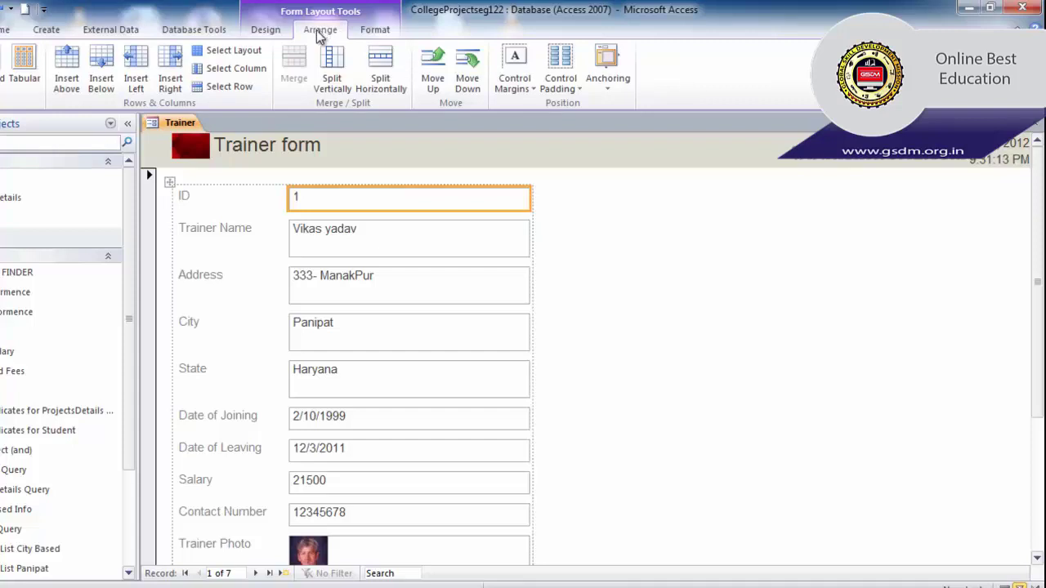
click(243, 233)
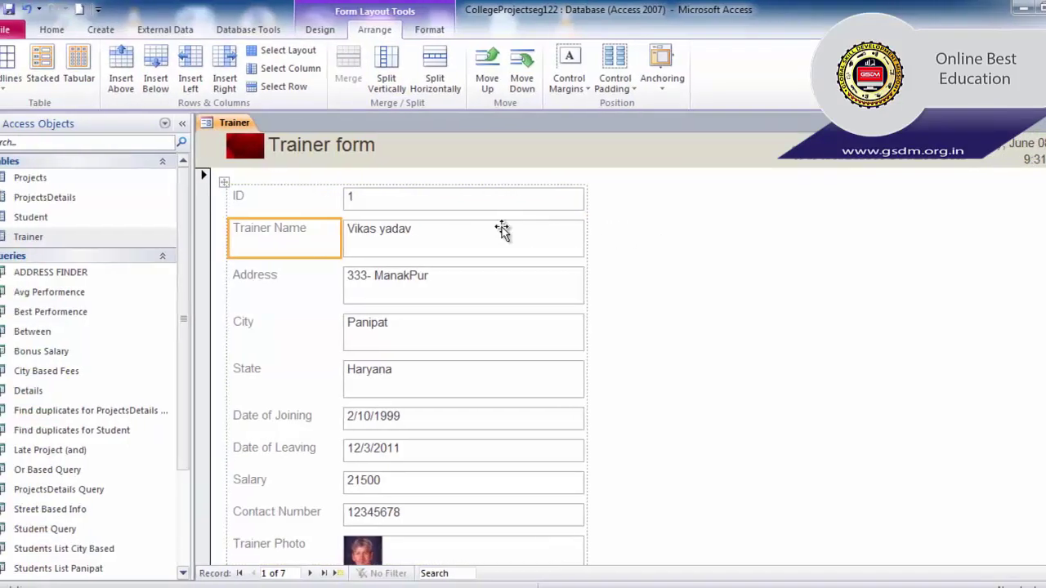
click(417, 236)
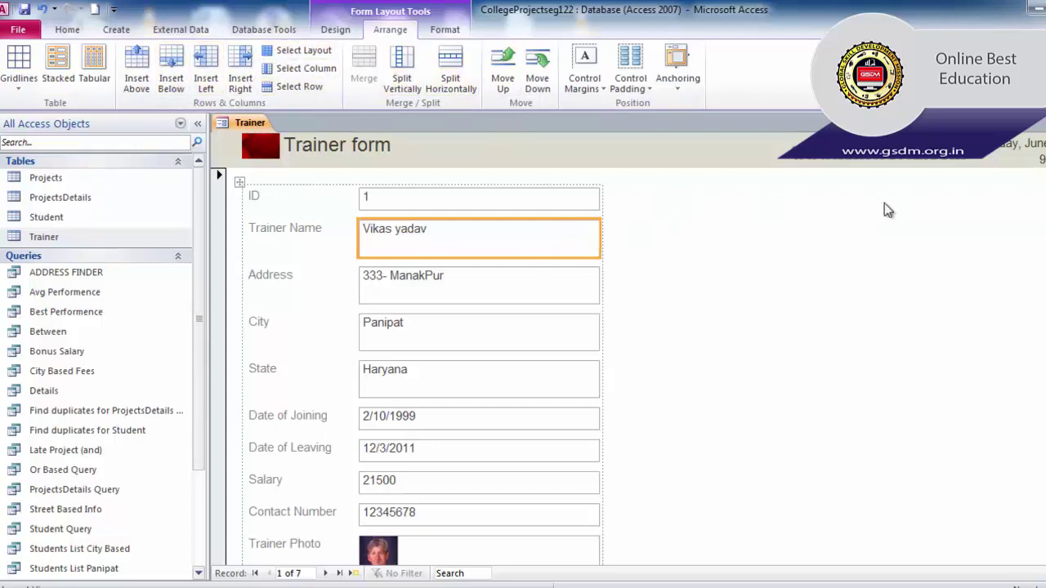
click(239, 72)
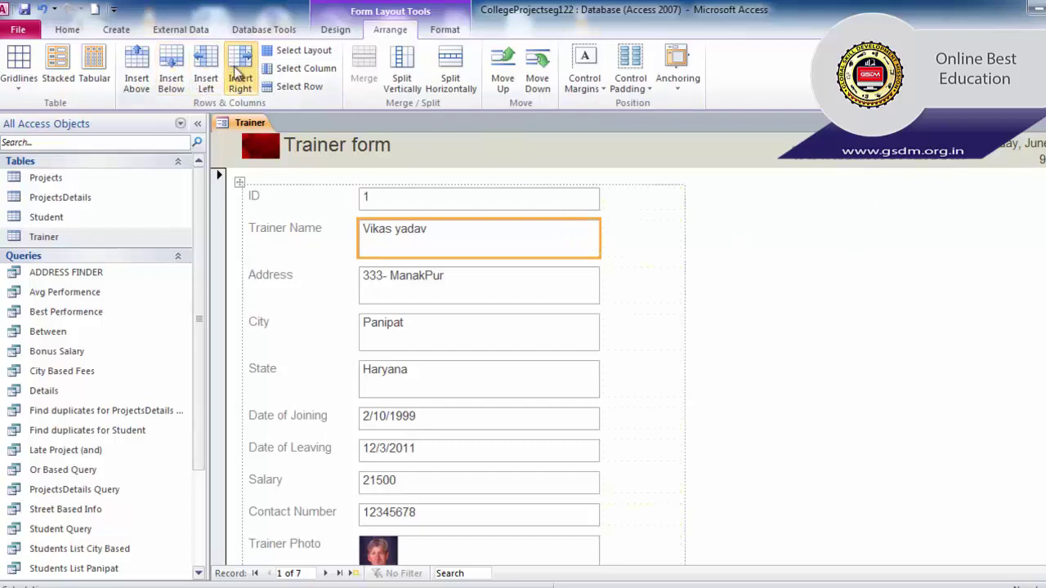
Move the State label beside the ID box, insert another layout column to its right, and place the State box there.
click(685, 259)
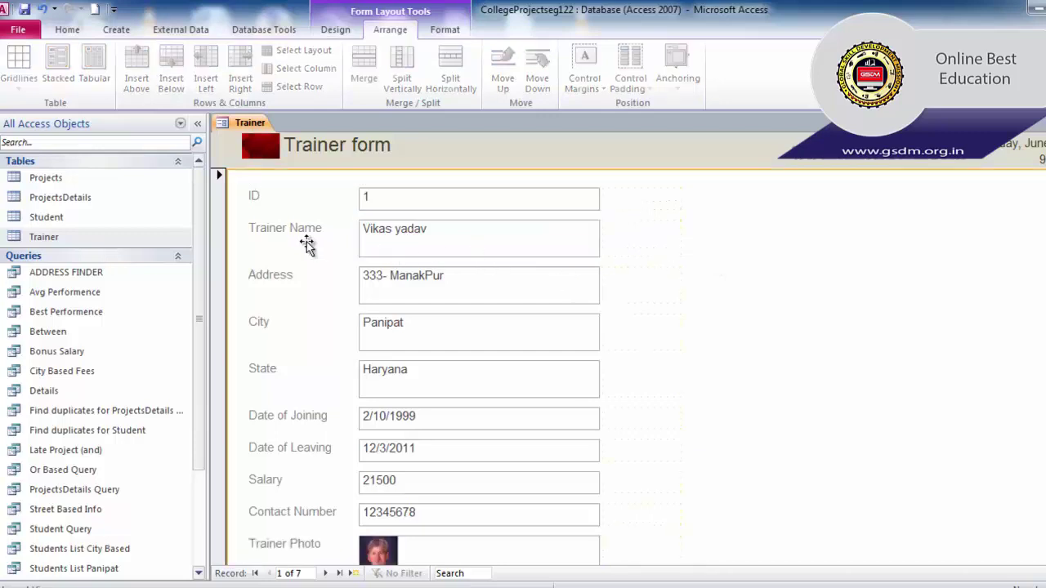
scroll(335, 356, down, 3)
scroll(335, 356, up, 4)
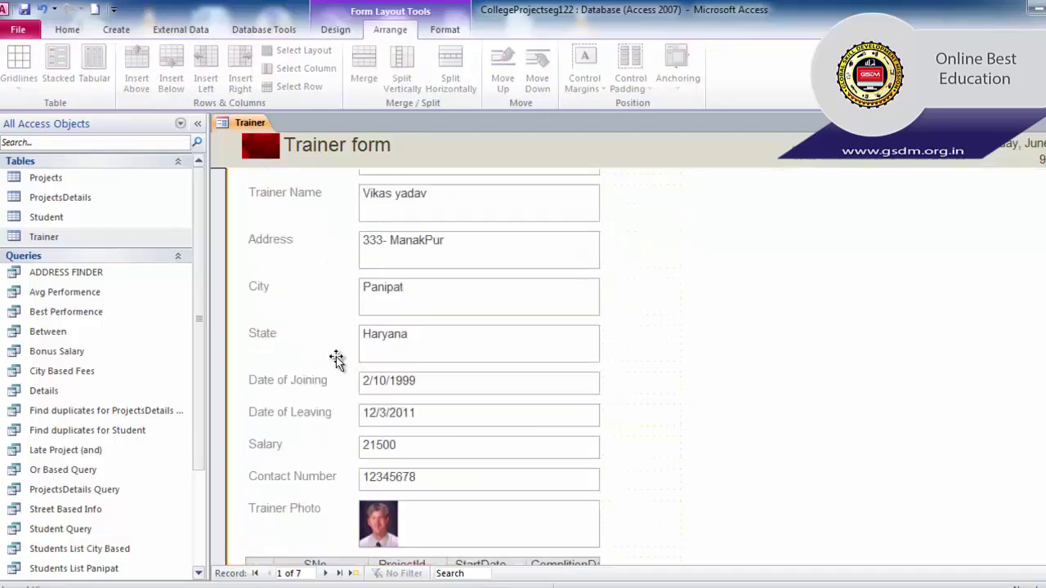
drag(272, 378, 638, 221)
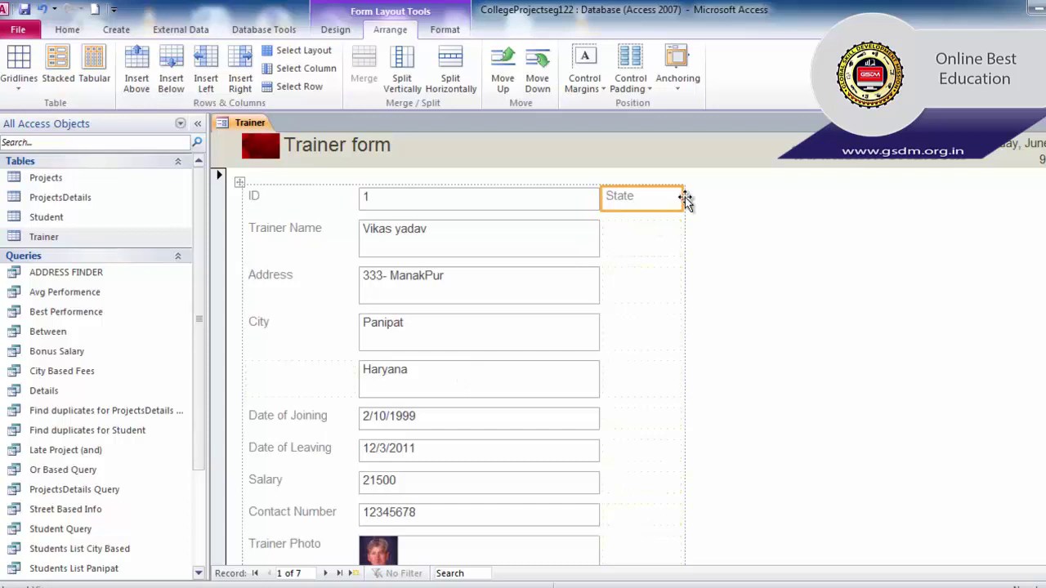
click(228, 68)
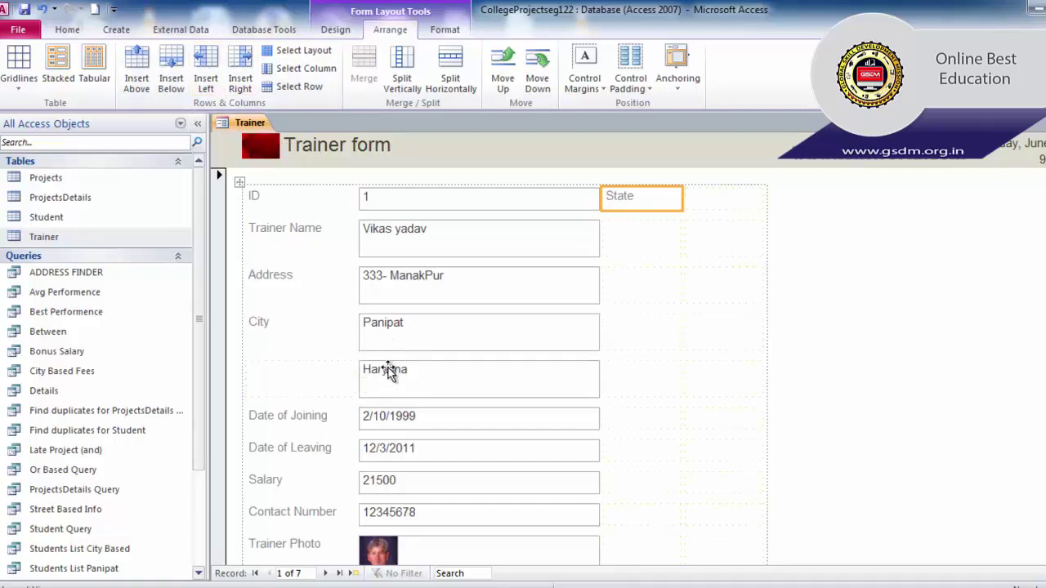
drag(391, 370, 700, 198)
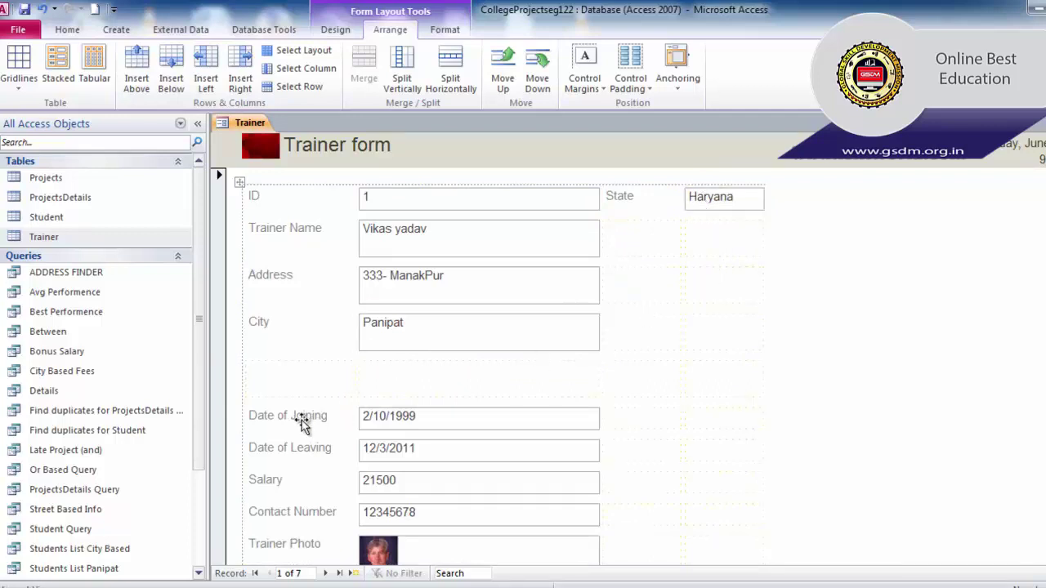
Move the Date of Joining and Date of Leaving labels and boxes into the empty columns beside Trainer Name and Address.
drag(302, 424, 651, 236)
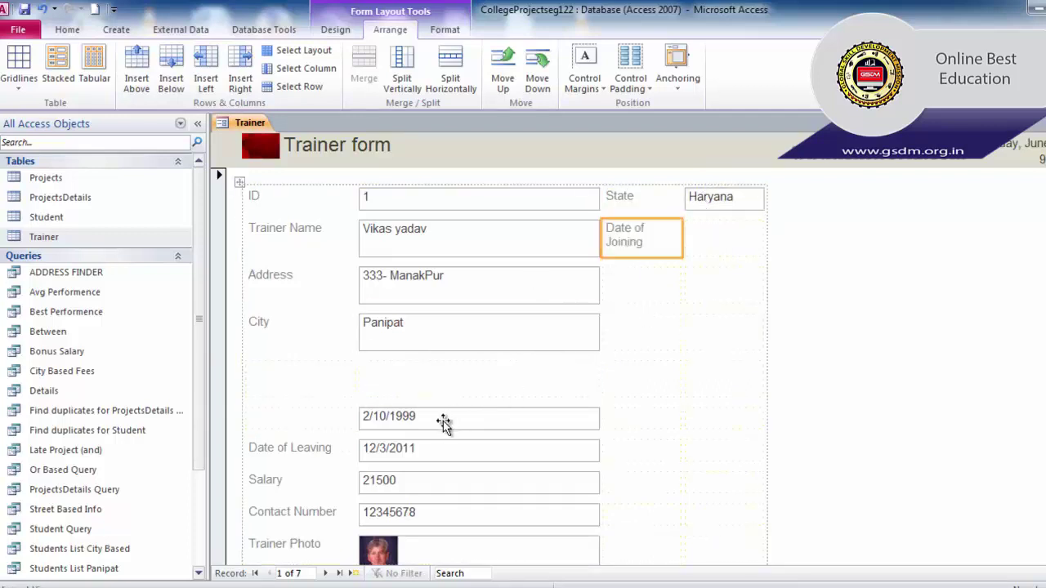
drag(446, 420, 704, 249)
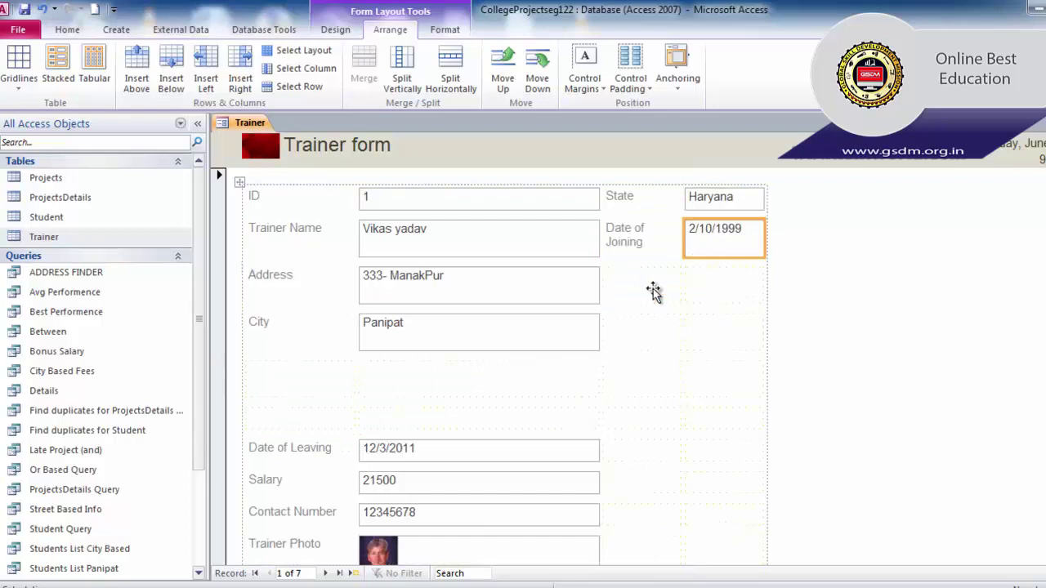
drag(310, 451, 635, 293)
drag(506, 435, 735, 301)
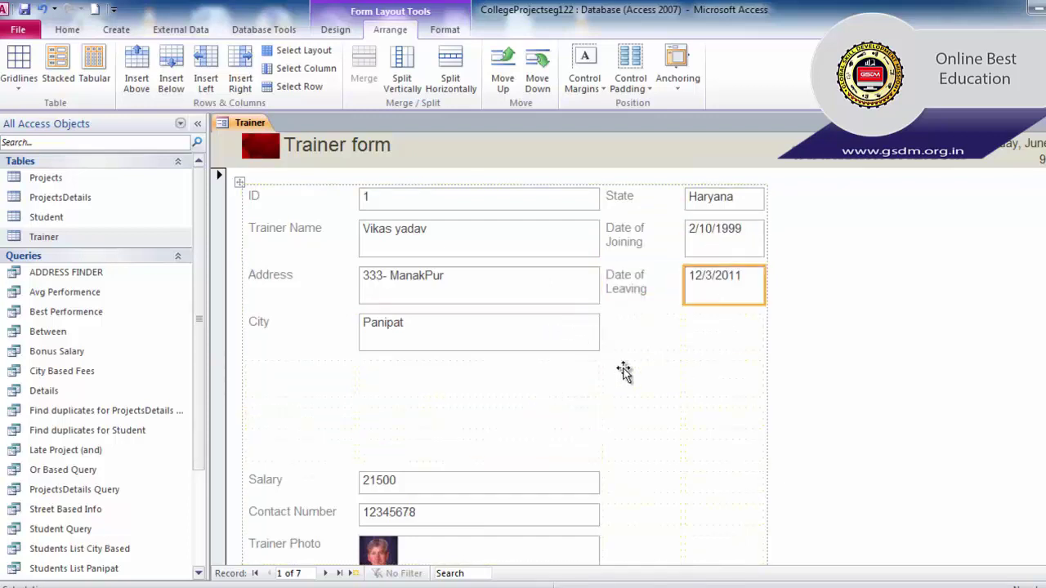
Move the Salary label and box beside City, and the Contact Number label and box into the row directly below City.
drag(268, 485, 613, 332)
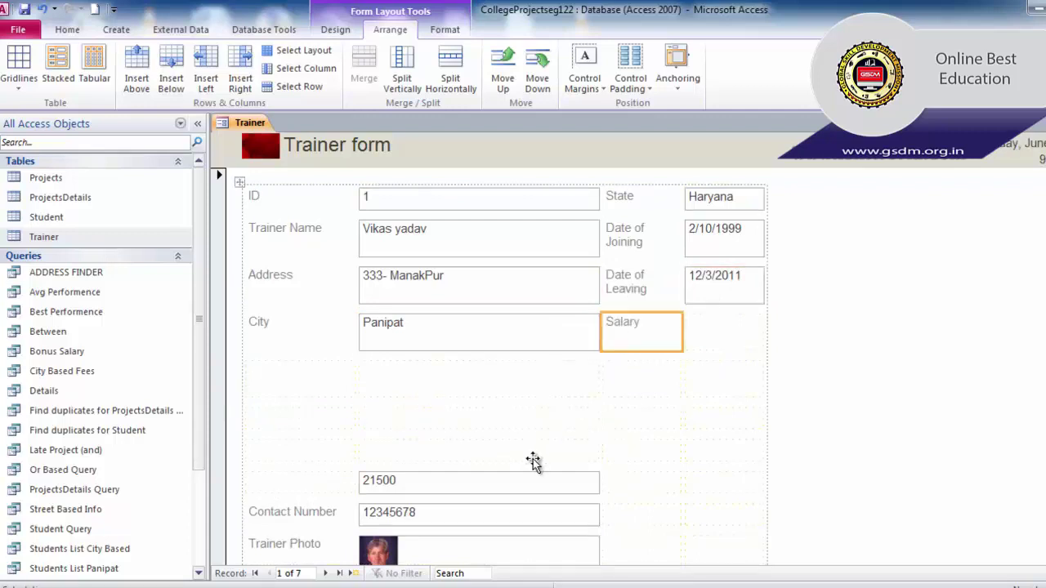
drag(502, 478, 743, 337)
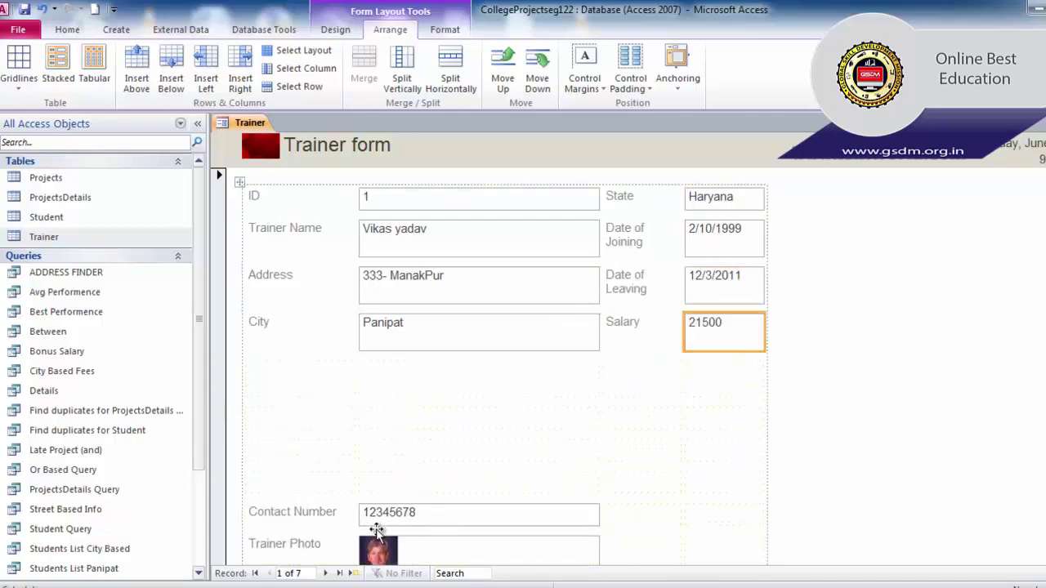
drag(300, 514, 287, 390)
drag(450, 502, 443, 392)
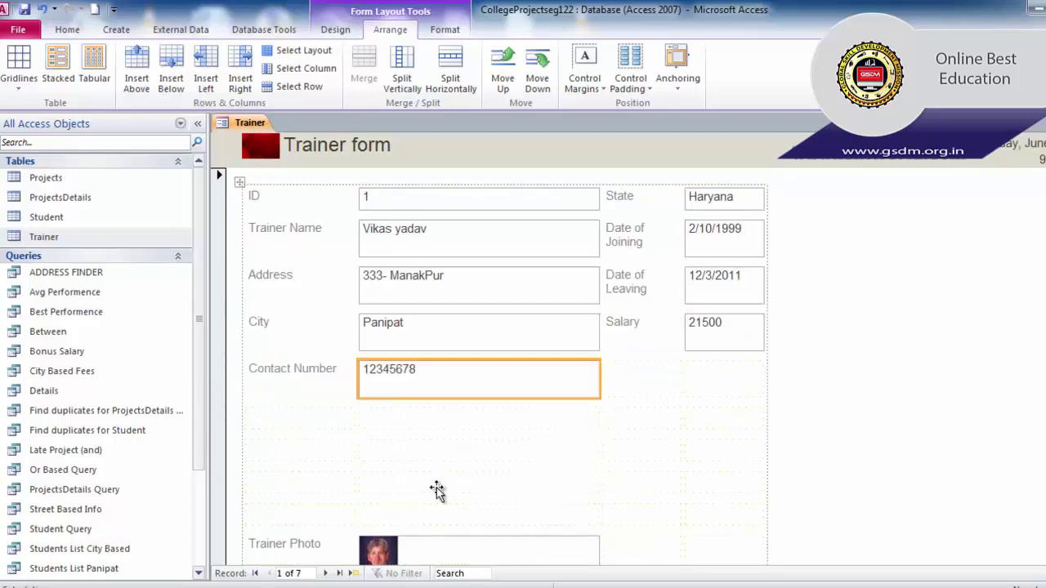
Move the Trainer Photo label and picture box into the two empty cells beside the Contact Number box.
click(294, 547)
drag(294, 547, 646, 400)
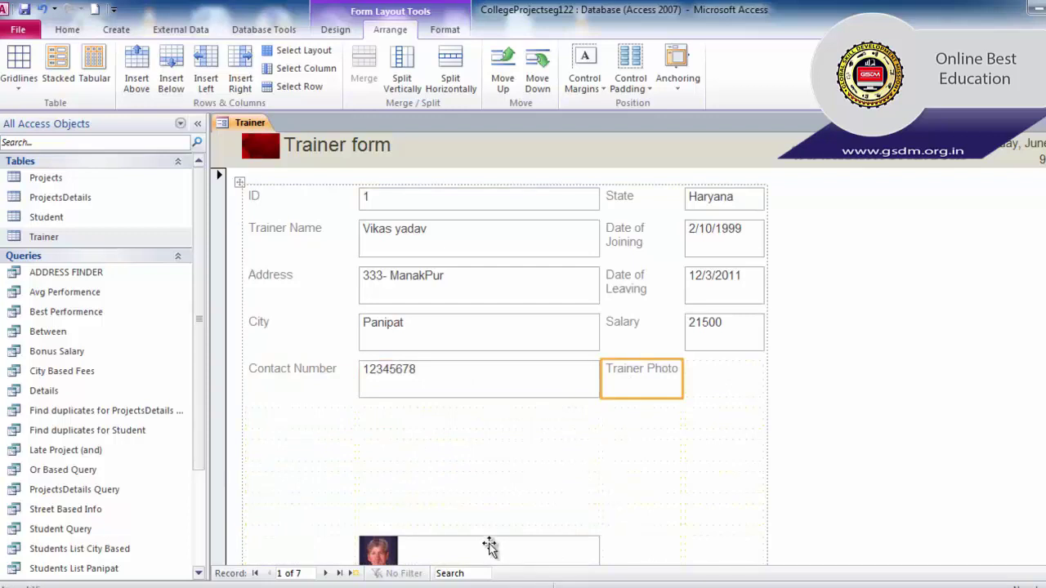
drag(485, 546, 727, 390)
Delete four of the empty layout rows between Contact Number and the projects subform, leaving one blank row.
scroll(613, 457, down, 2)
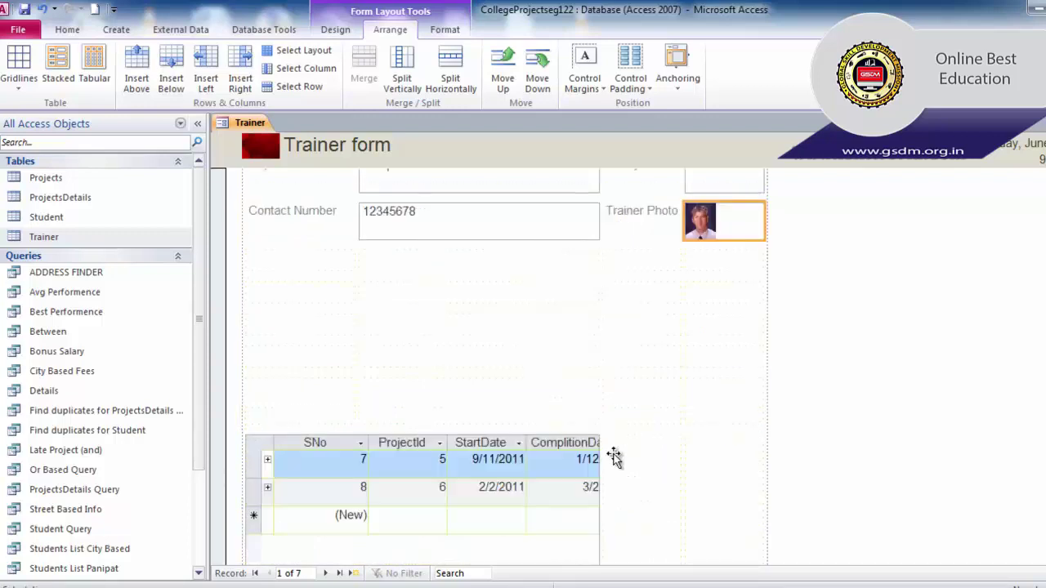
click(484, 520)
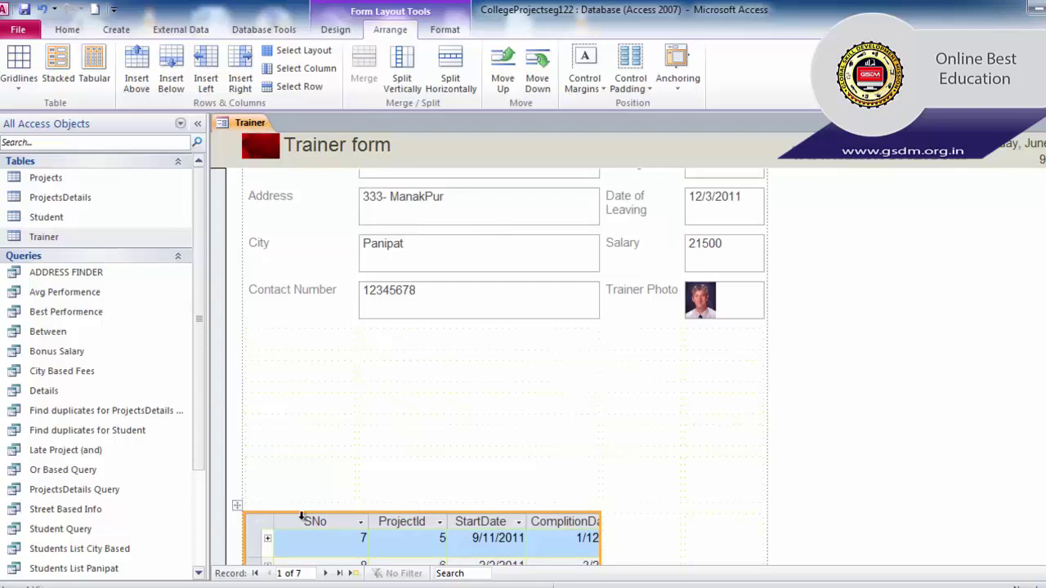
scroll(379, 514, down, 2)
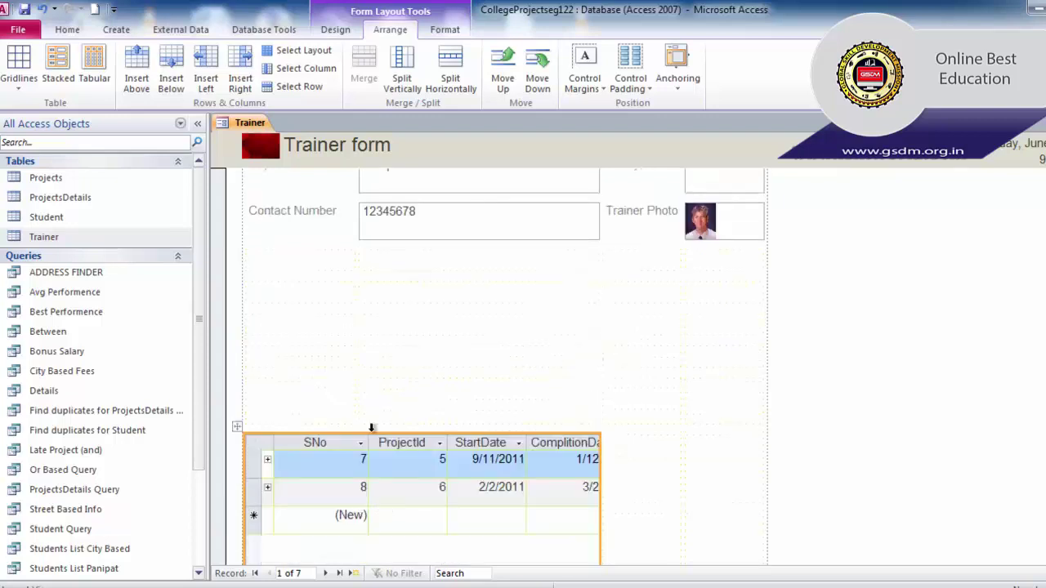
scroll(351, 411, up, 4)
scroll(355, 446, down, 2)
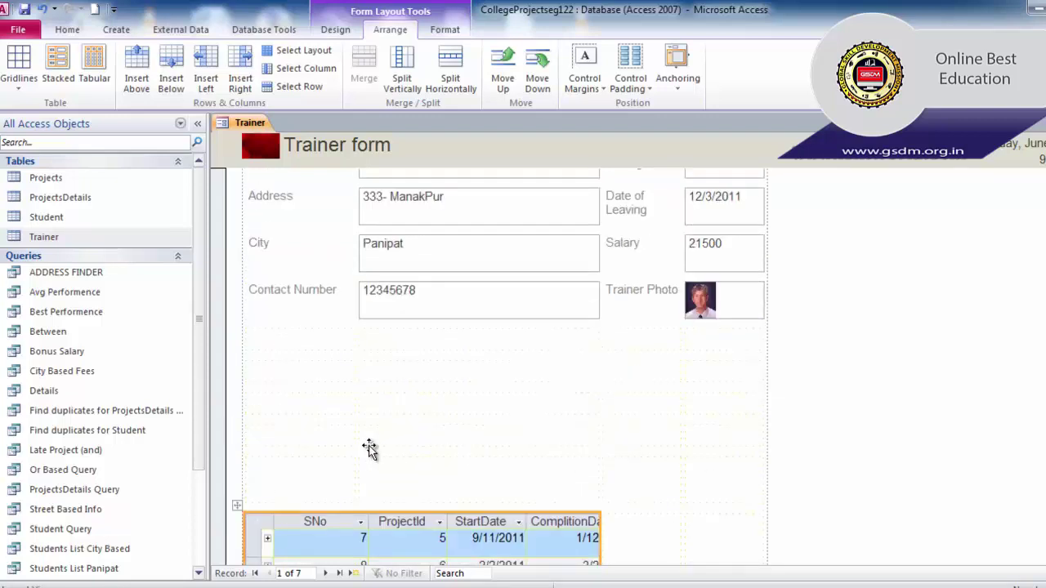
click(299, 351)
click(304, 376)
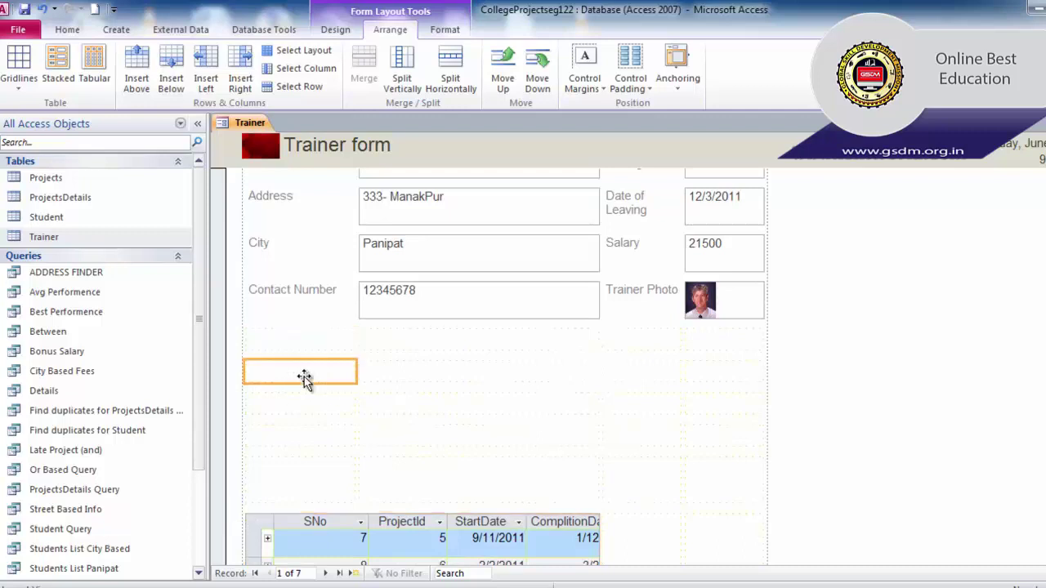
click(299, 410)
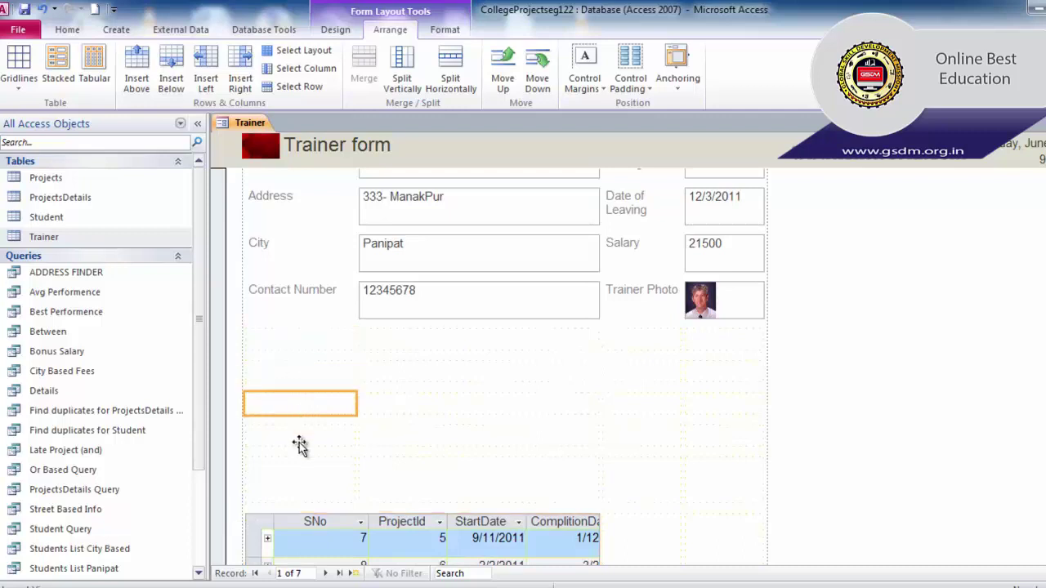
click(296, 378)
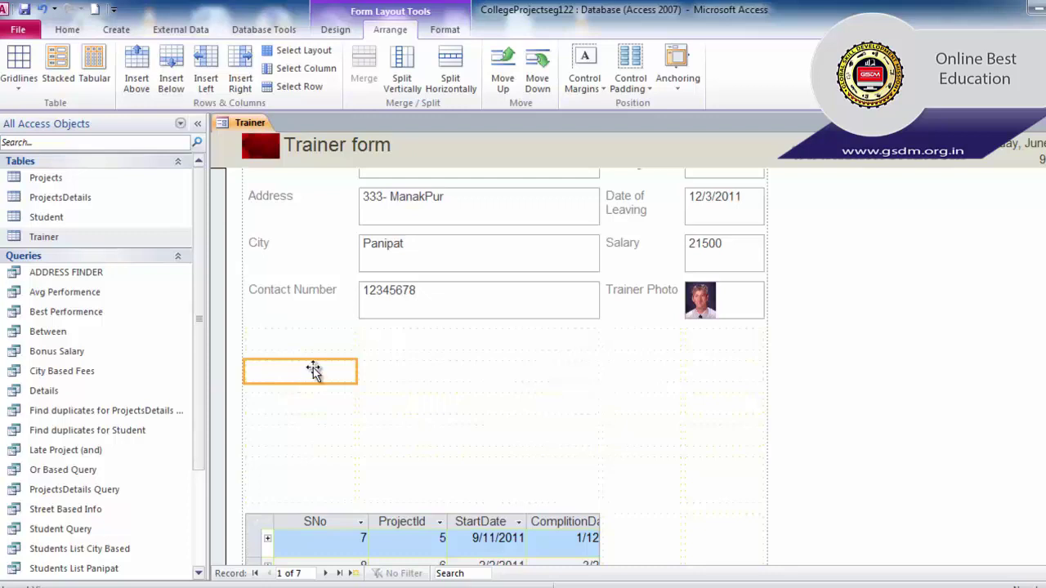
key(Delete)
click(315, 369)
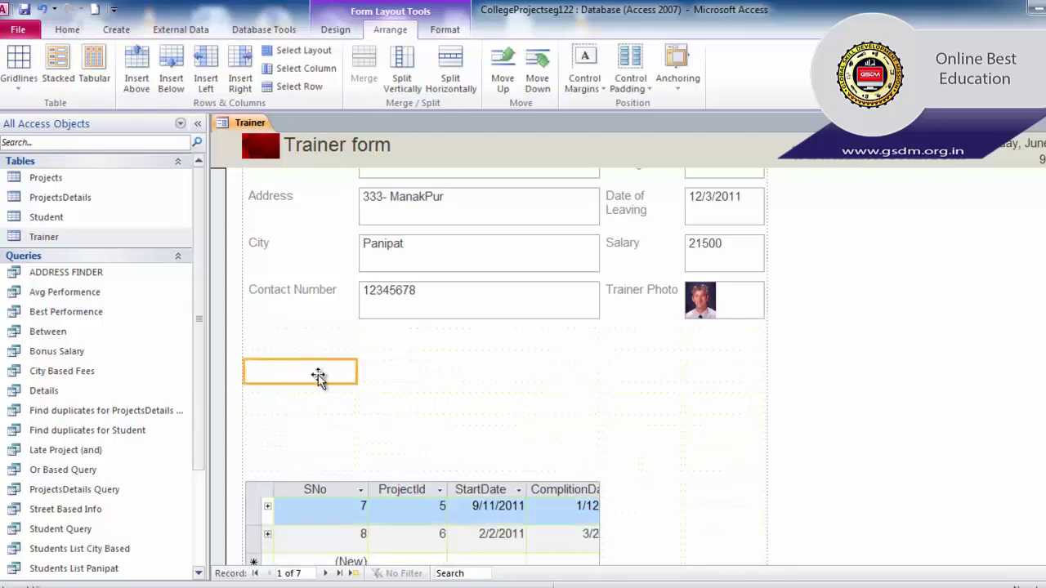
key(Delete)
click(314, 376)
key(Delete)
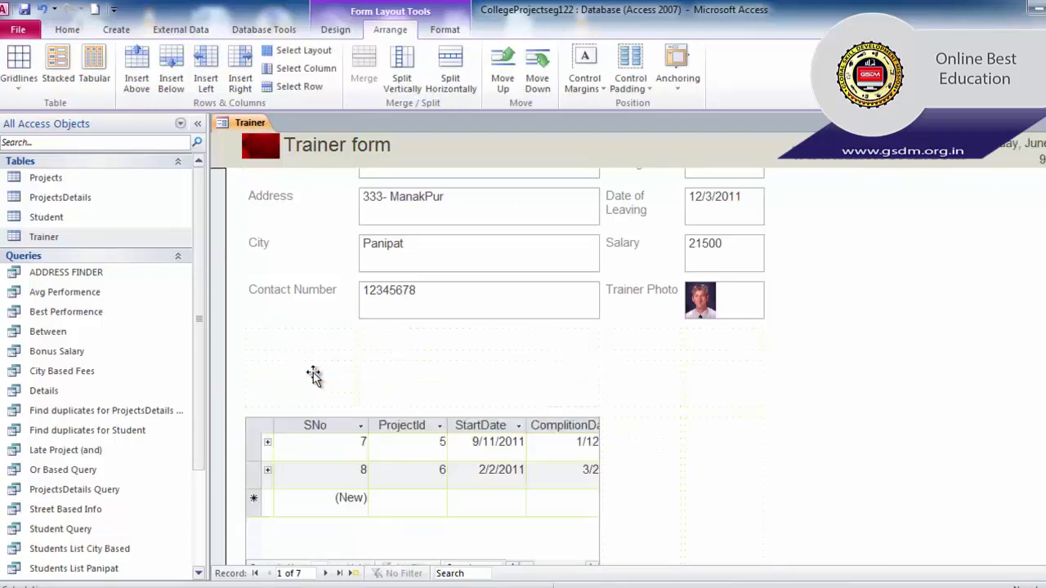
click(326, 372)
key(Delete)
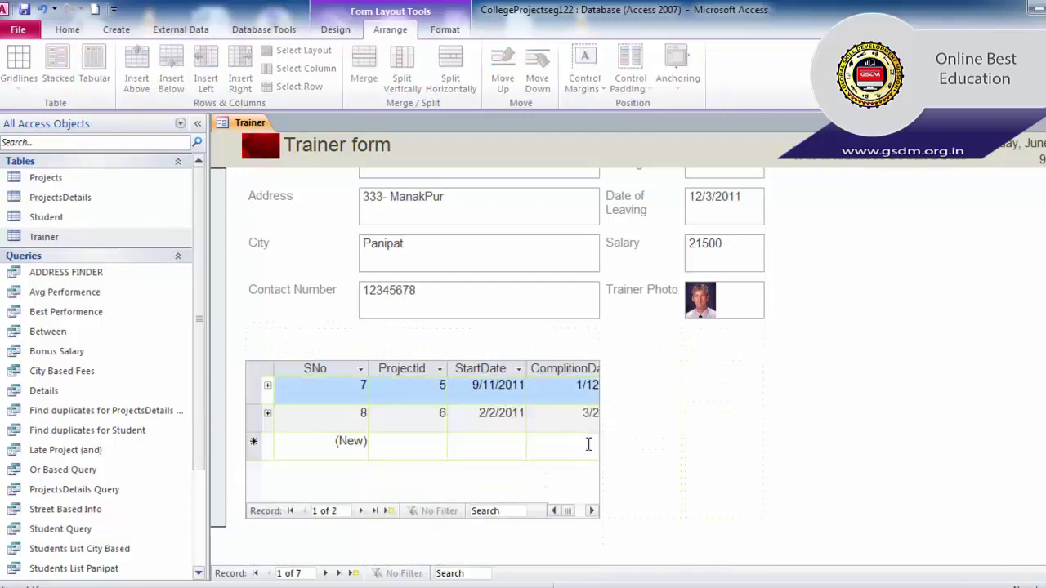
Narrow the column of boxes from ID to Contact Number to a little over half its width using the Trainer Name box.
scroll(662, 437, up, 2)
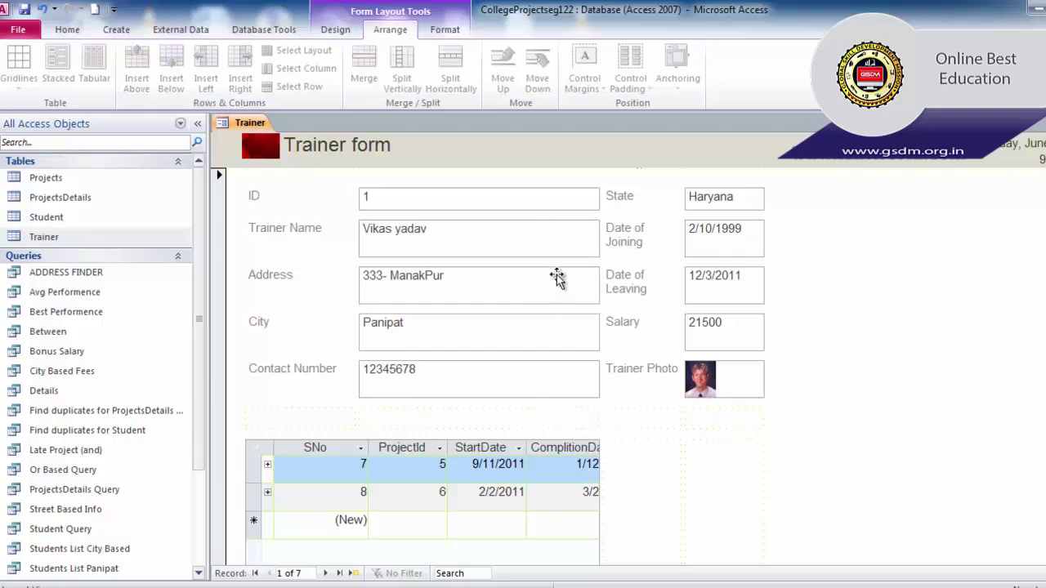
click(596, 201)
click(601, 206)
click(597, 231)
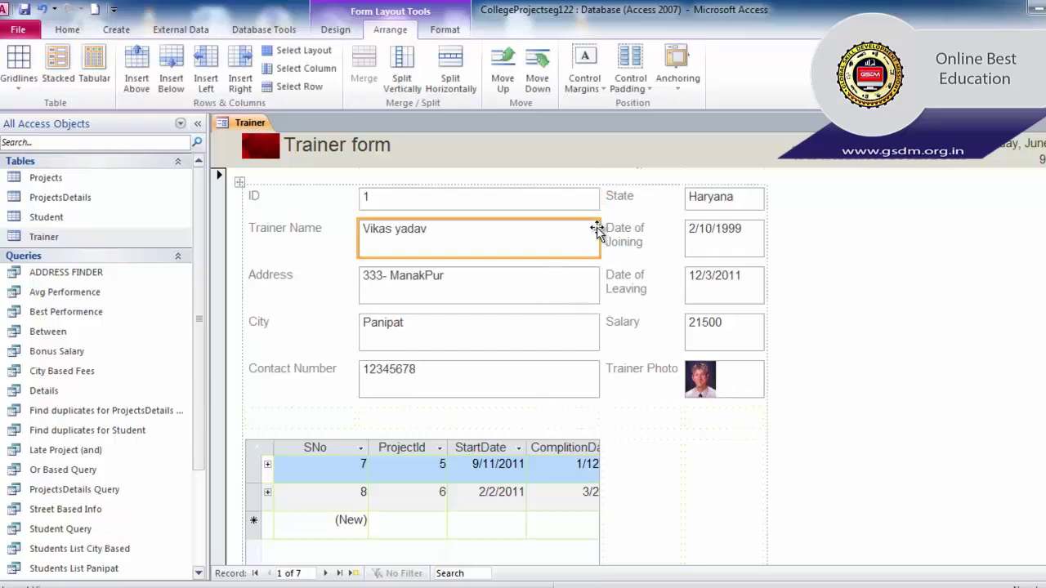
drag(600, 230, 493, 233)
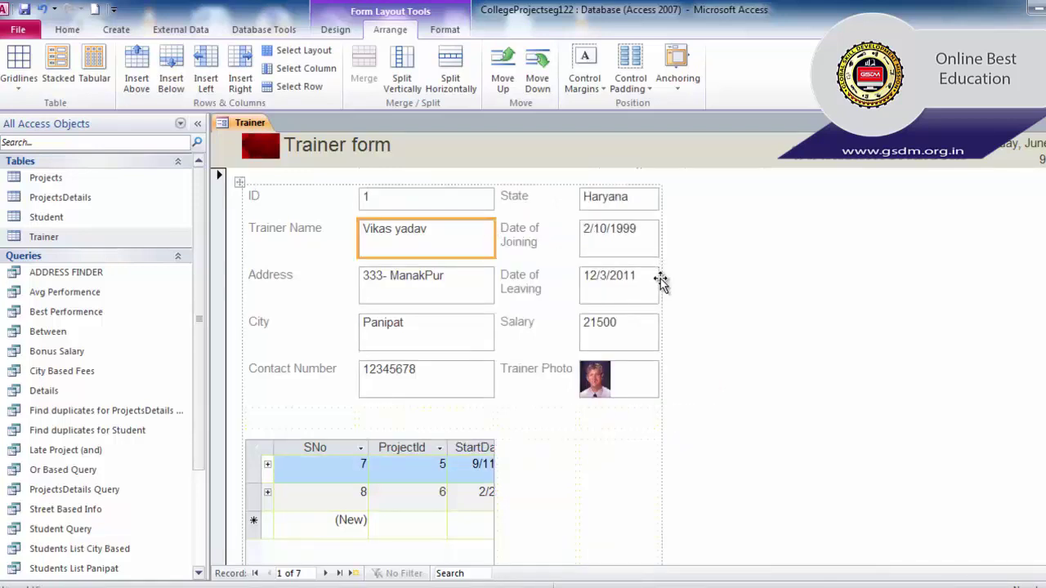
Widen the column of boxes from State to Trainer Photo to more than double its width using the Date of Leaving box.
drag(659, 282, 759, 287)
scroll(598, 428, down, 1)
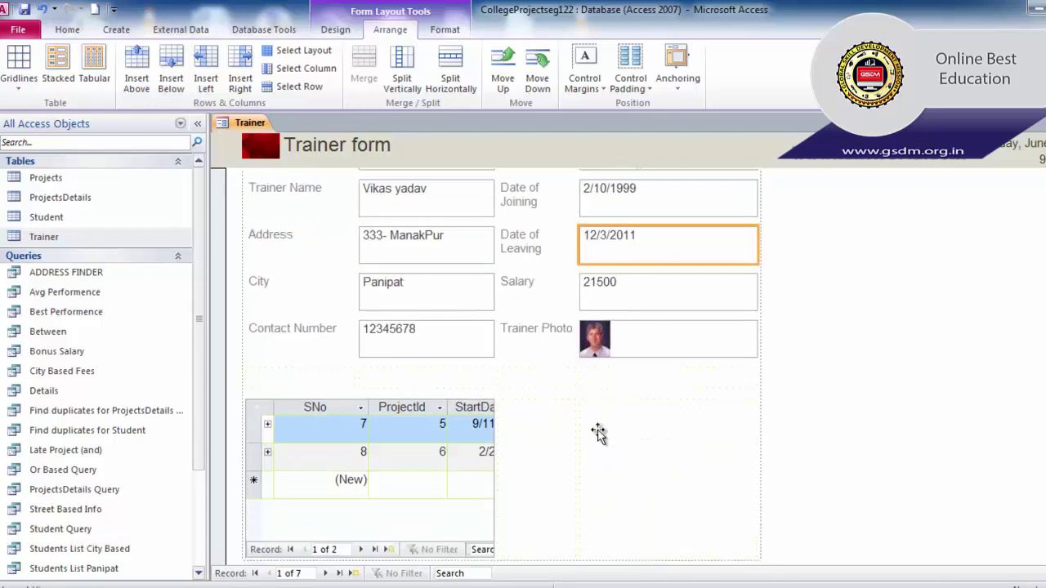
scroll(597, 432, up, 1)
scroll(583, 451, down, 1)
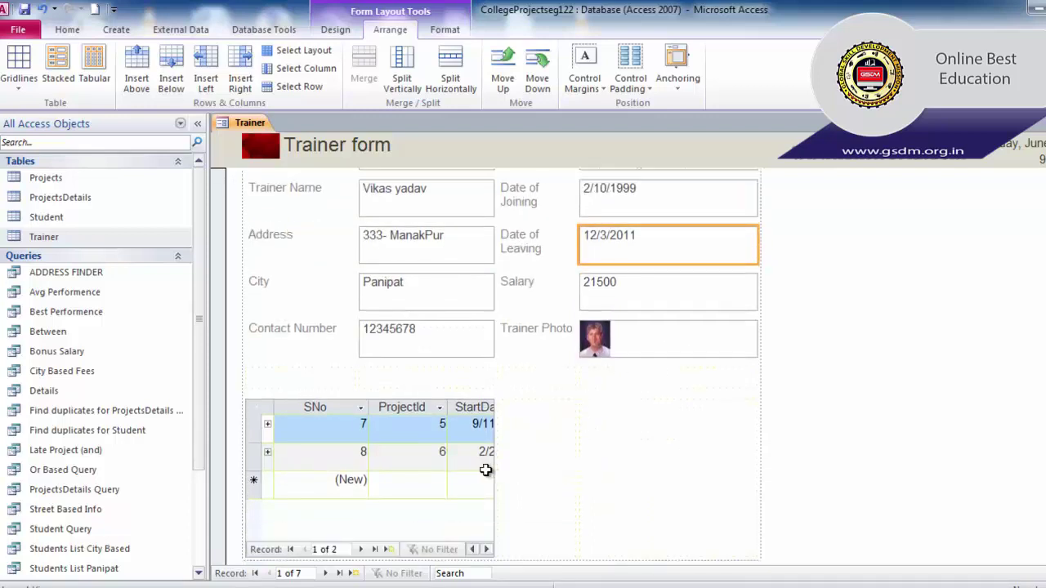
Merge the two empty layout cells to the right of the projects subform into one cell.
click(485, 457)
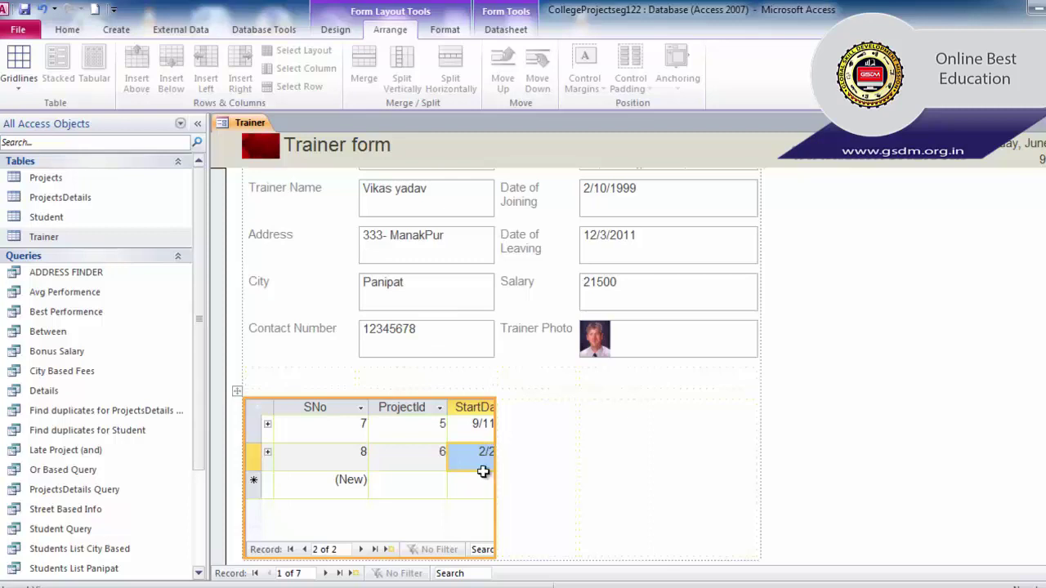
click(545, 428)
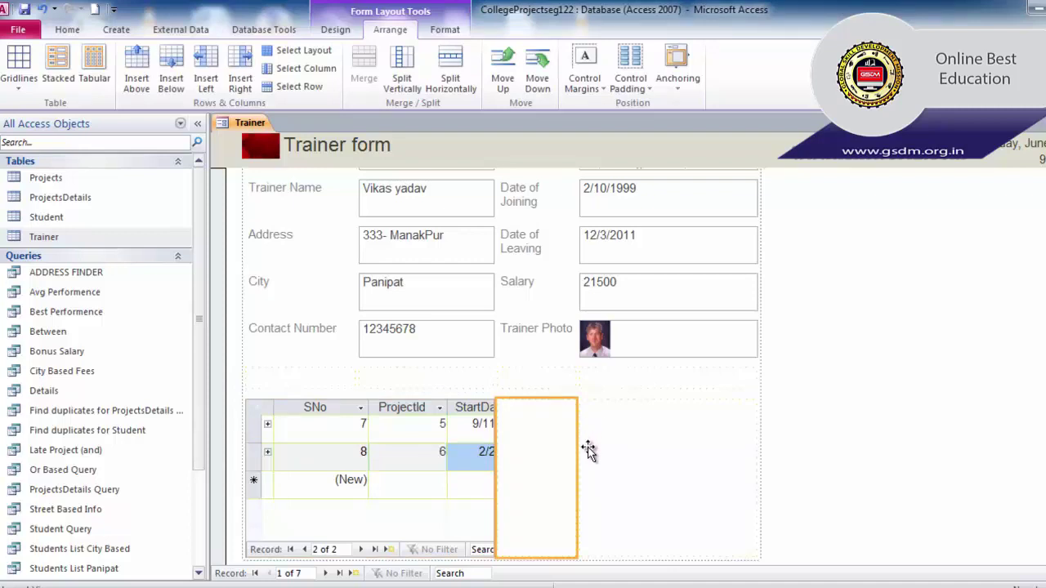
click(596, 449)
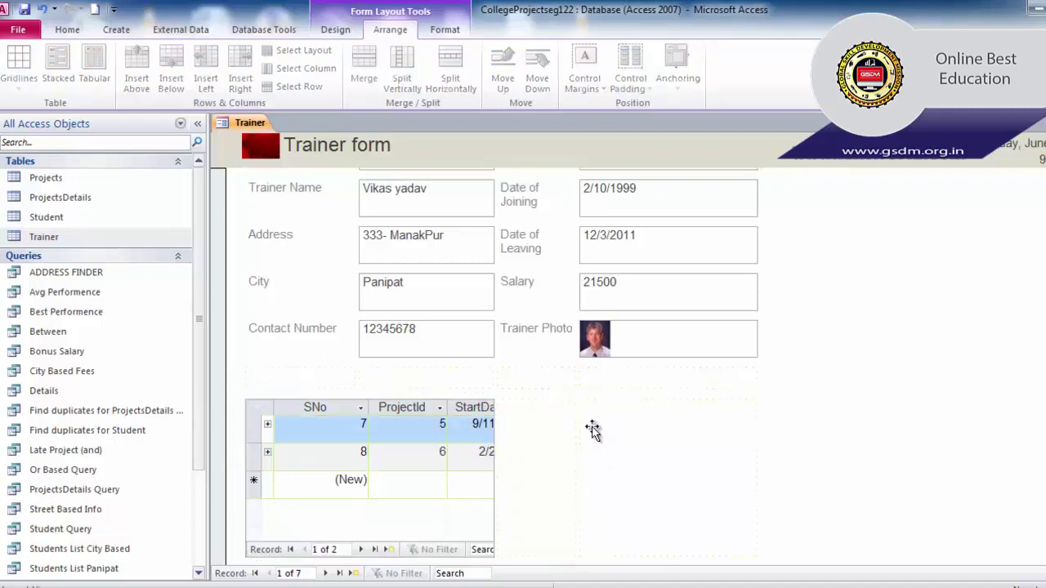
click(560, 433)
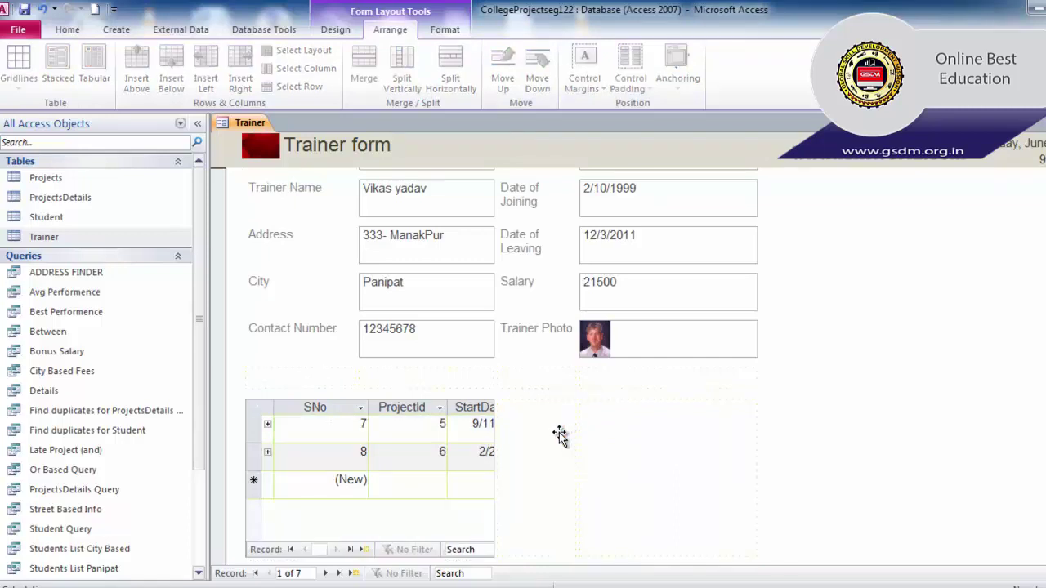
drag(557, 456, 653, 459)
click(542, 428)
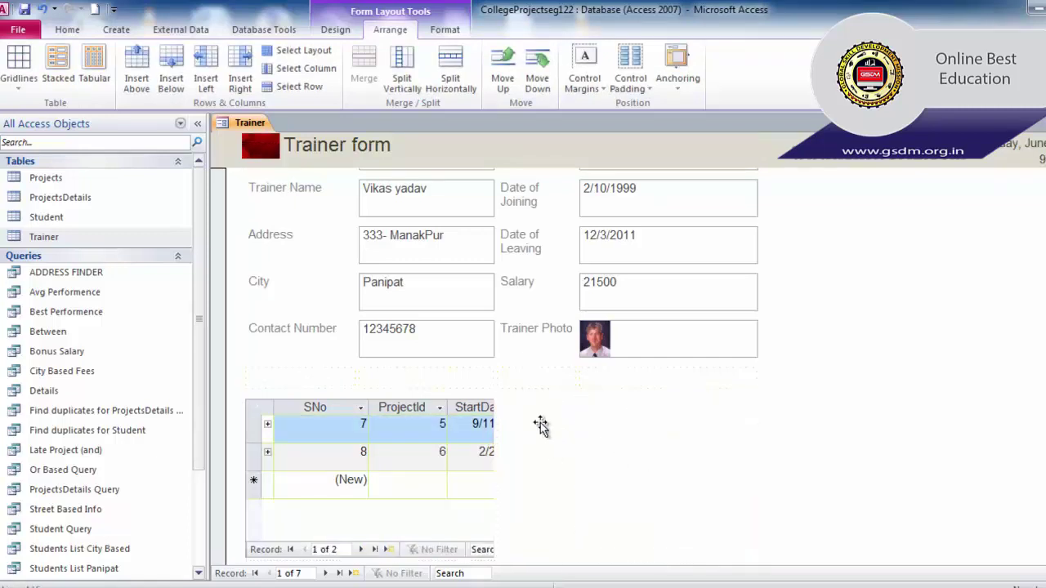
drag(548, 431, 649, 452)
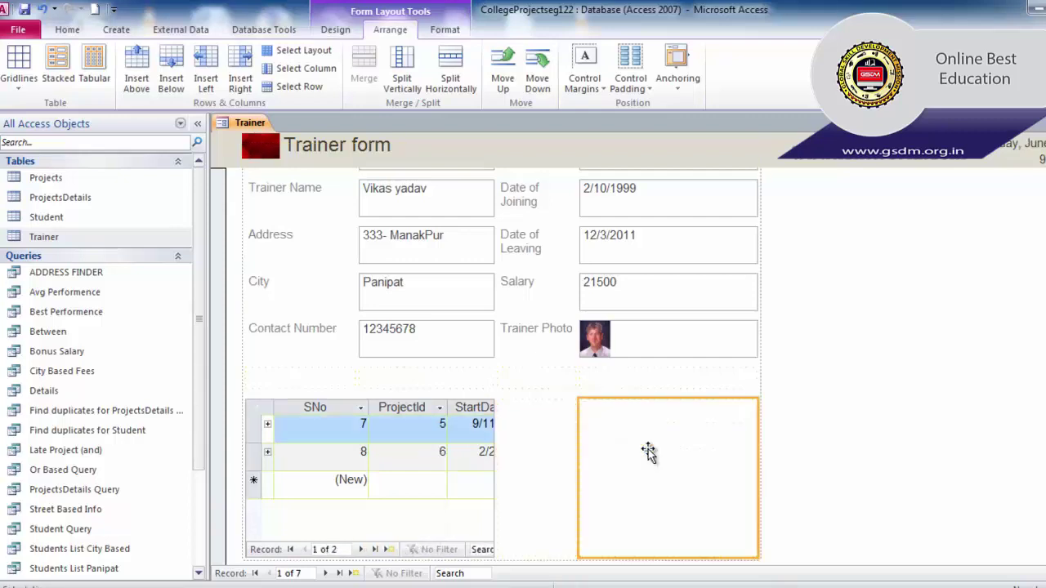
ctrl+click(549, 433)
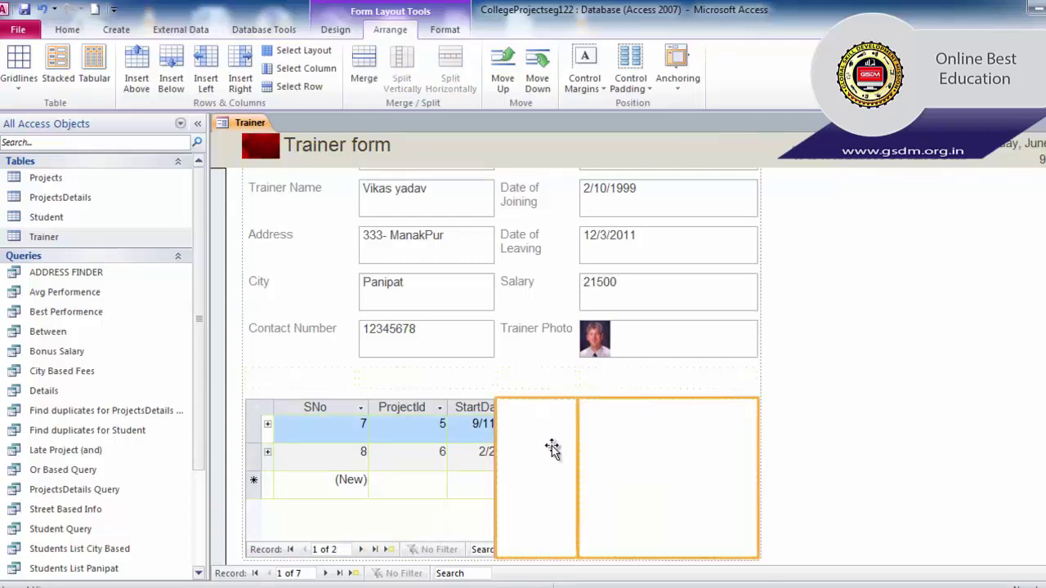
click(364, 67)
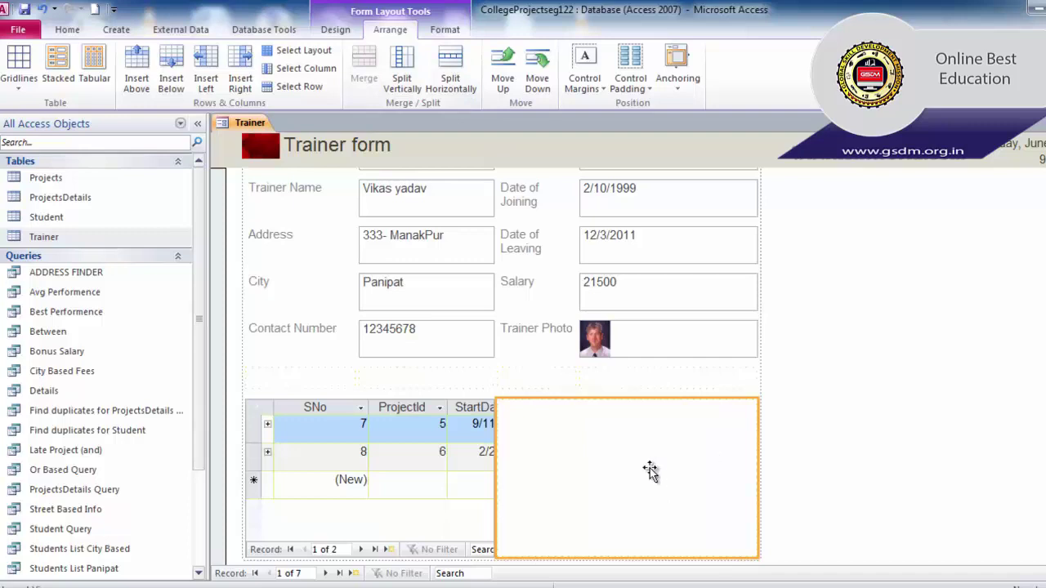
Merge the projects subform with the empty cell beside it so the subform spans the full layout width.
click(434, 488)
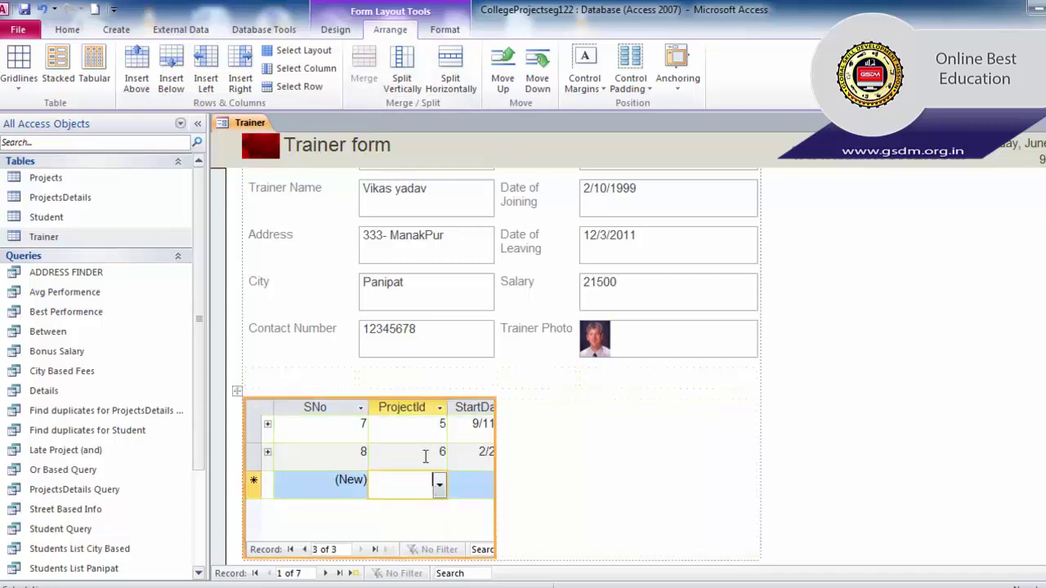
click(621, 468)
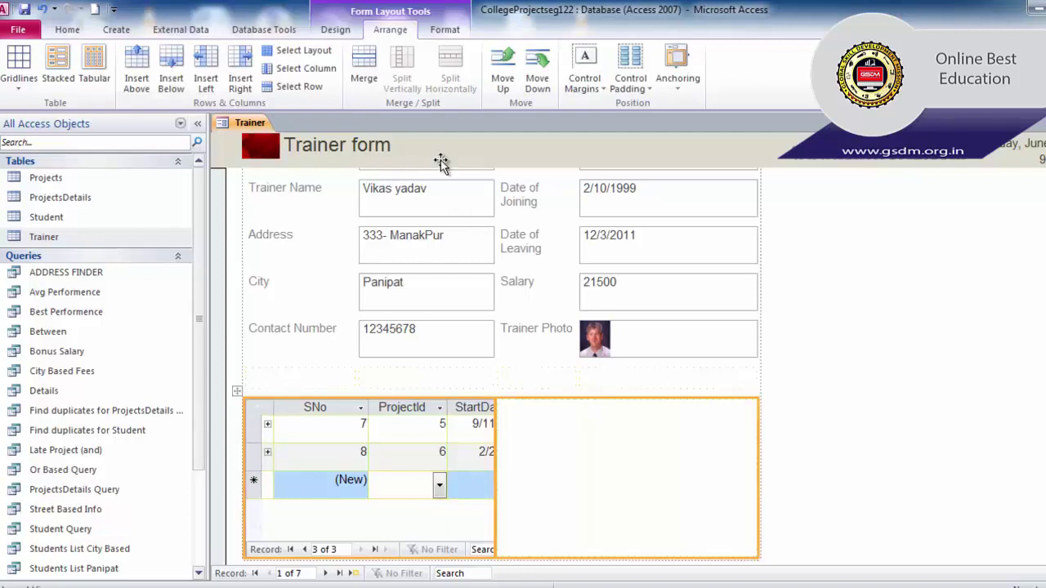
click(368, 72)
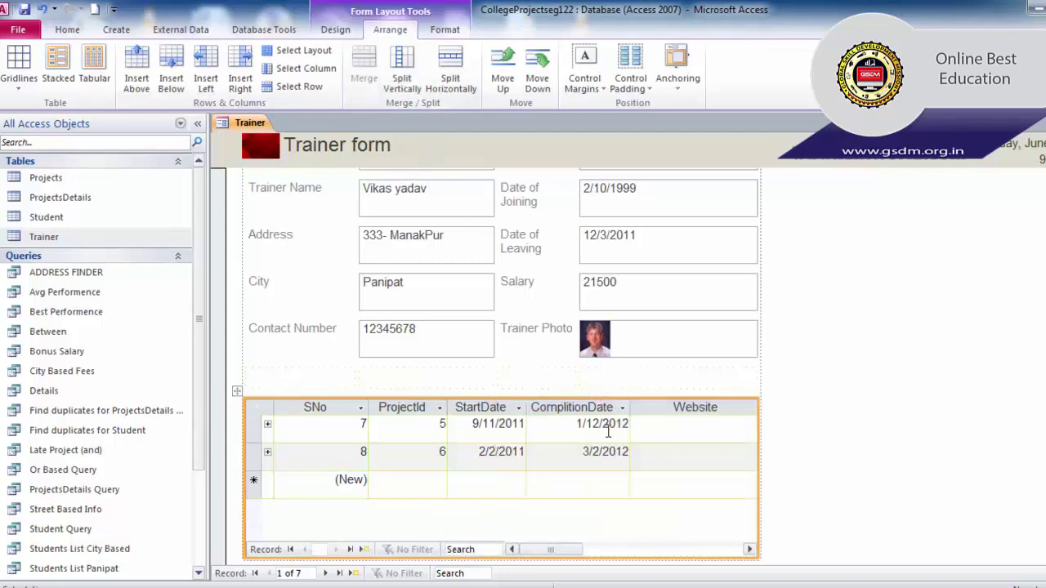
click(612, 423)
scroll(734, 503, down, 1)
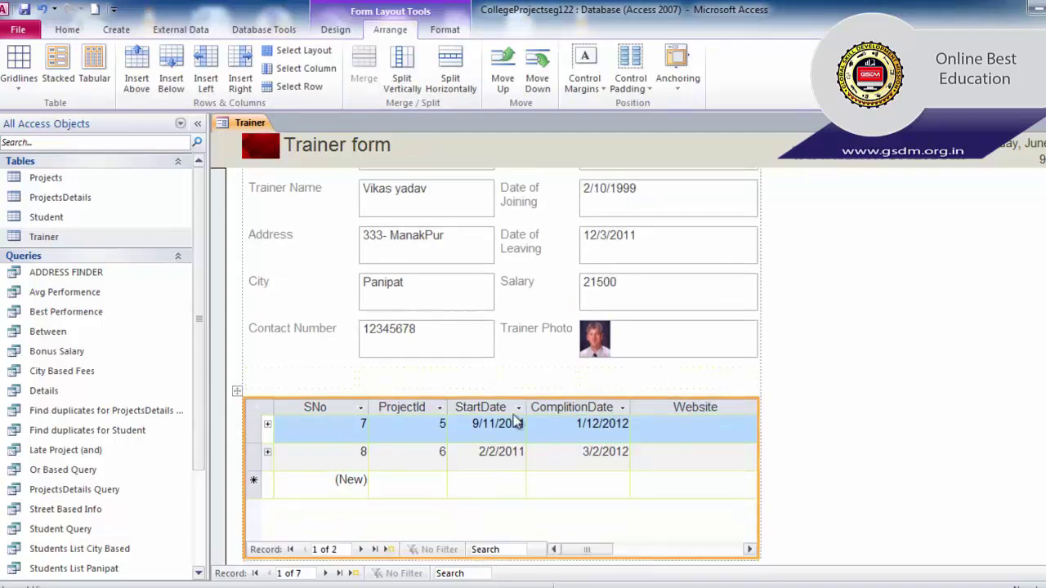
scroll(844, 514, up, 1)
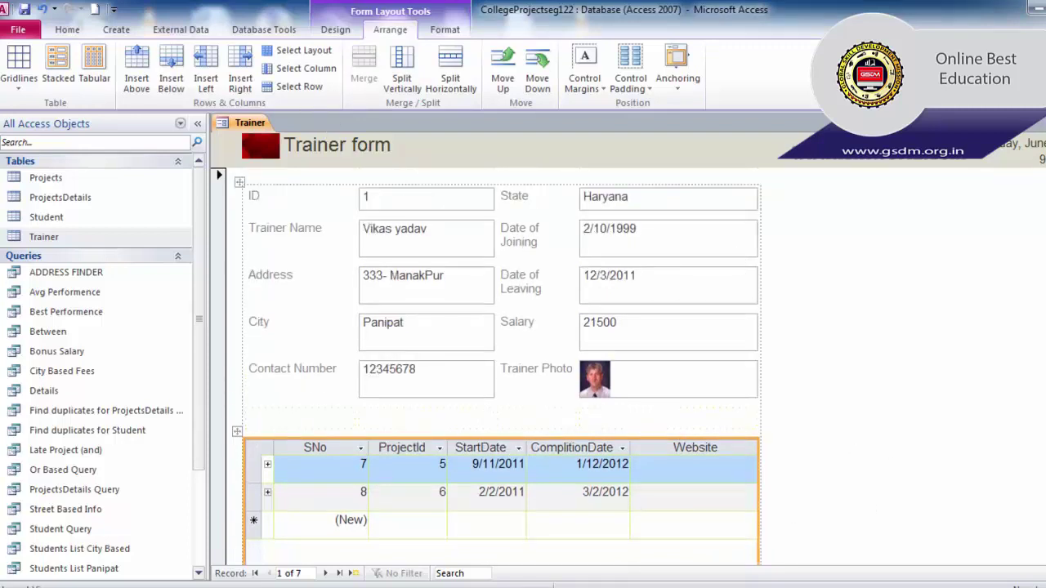
Move the header's date and time boxes inward so they sit above the State to Trainer Photo column.
click(998, 154)
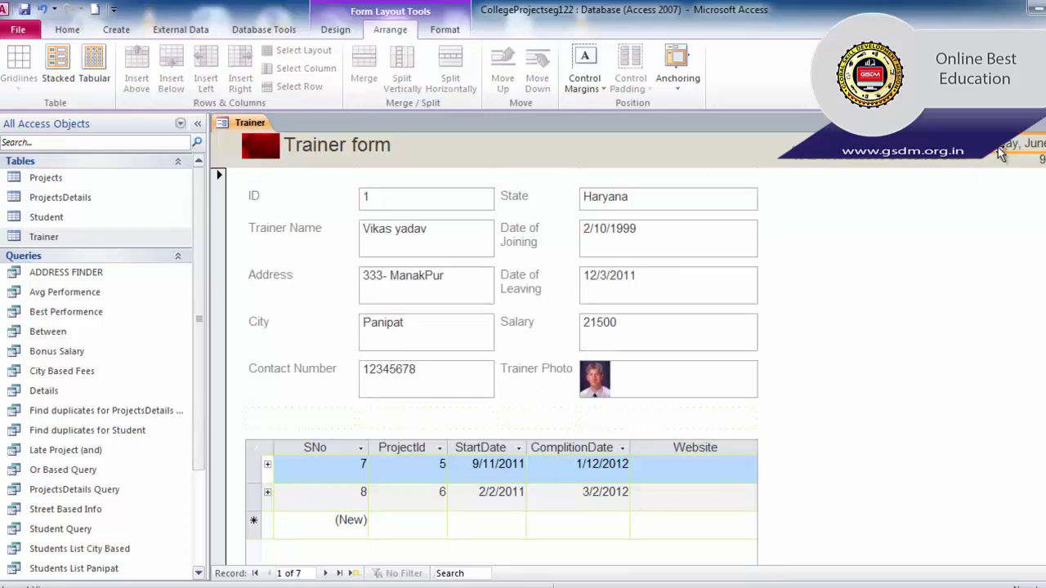
drag(1001, 155, 714, 148)
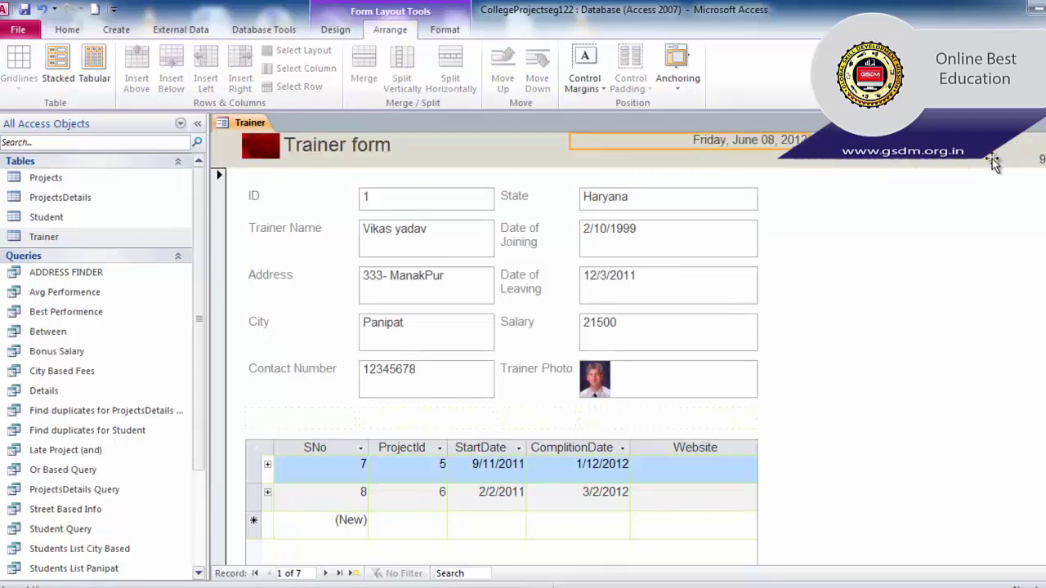
drag(1039, 161, 743, 161)
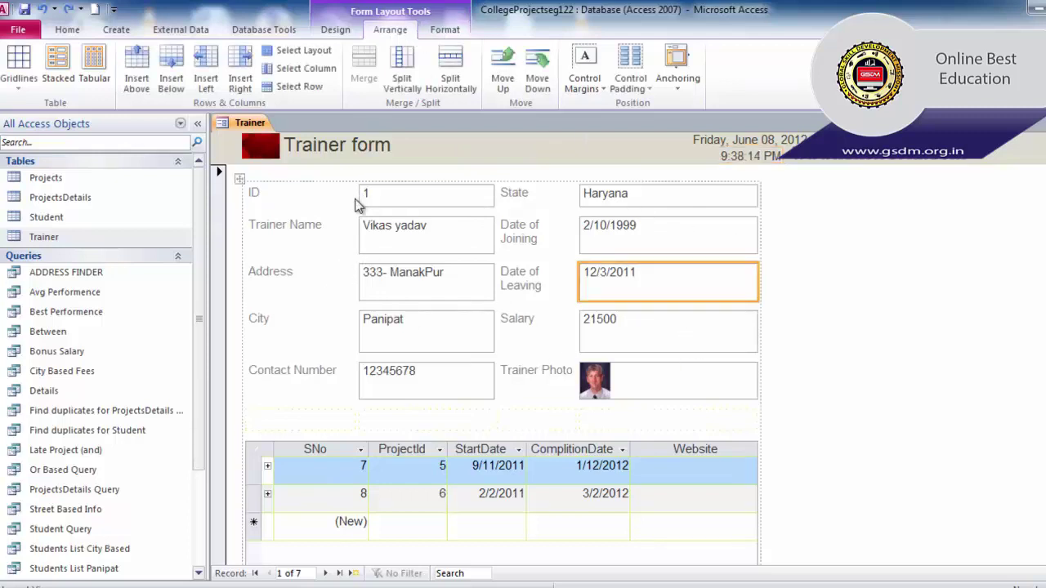
Format the time in the form header as bold, italic and red.
click(445, 33)
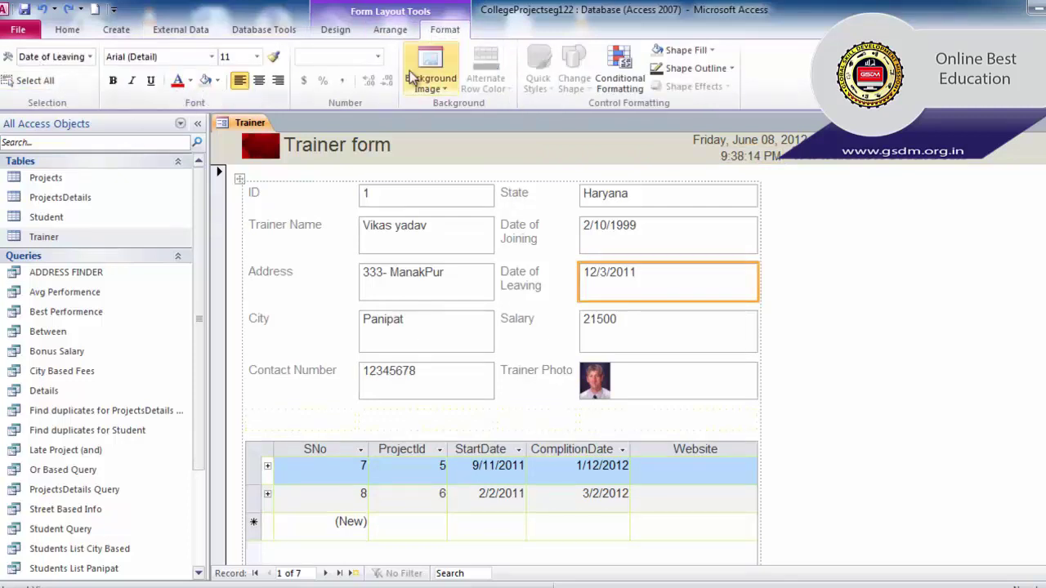
click(724, 156)
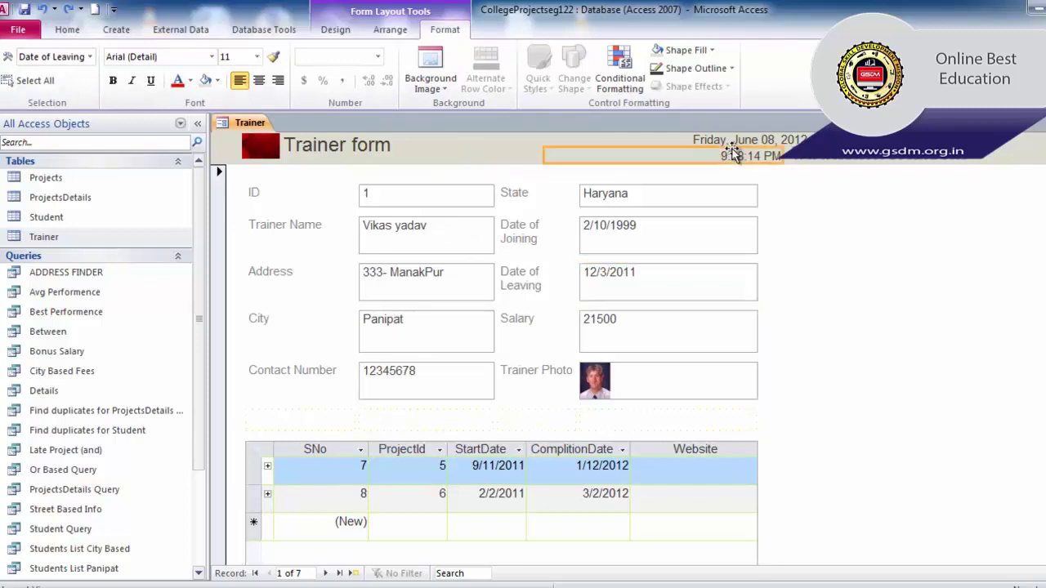
click(114, 84)
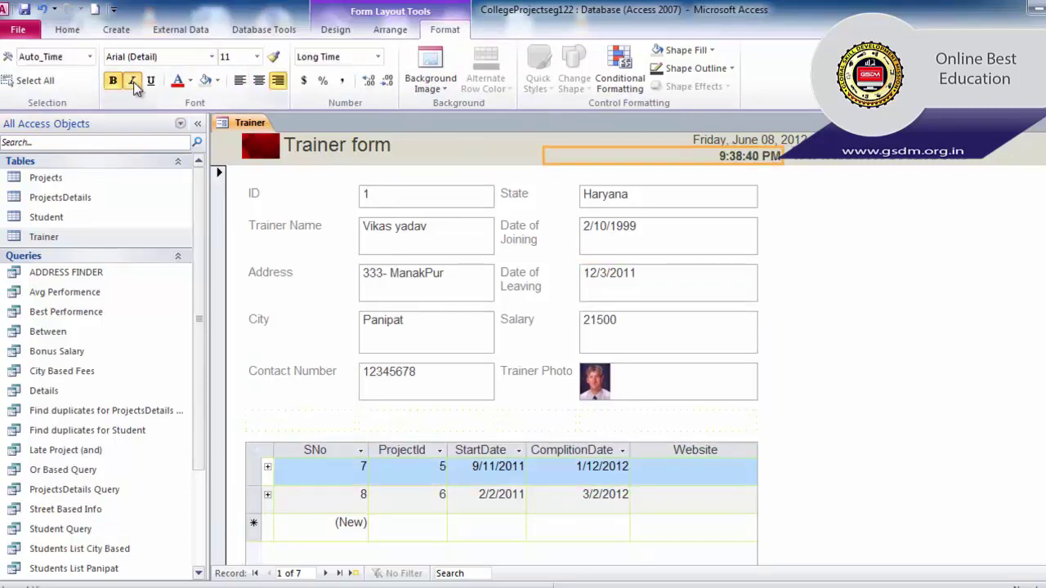
click(133, 82)
click(178, 82)
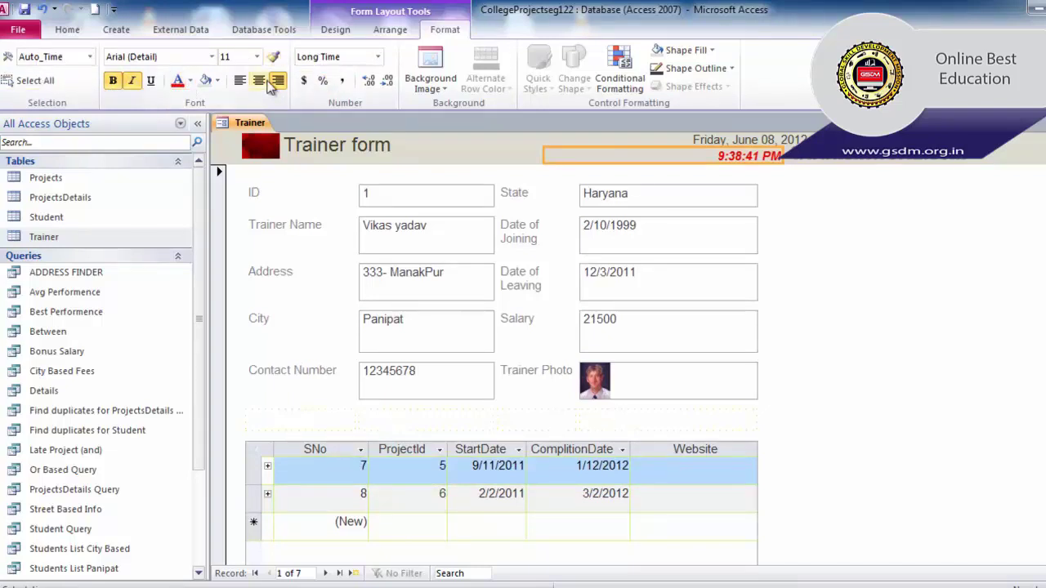
Try the Chrysanthemum gallery picture as the form's background image and undo it.
click(432, 87)
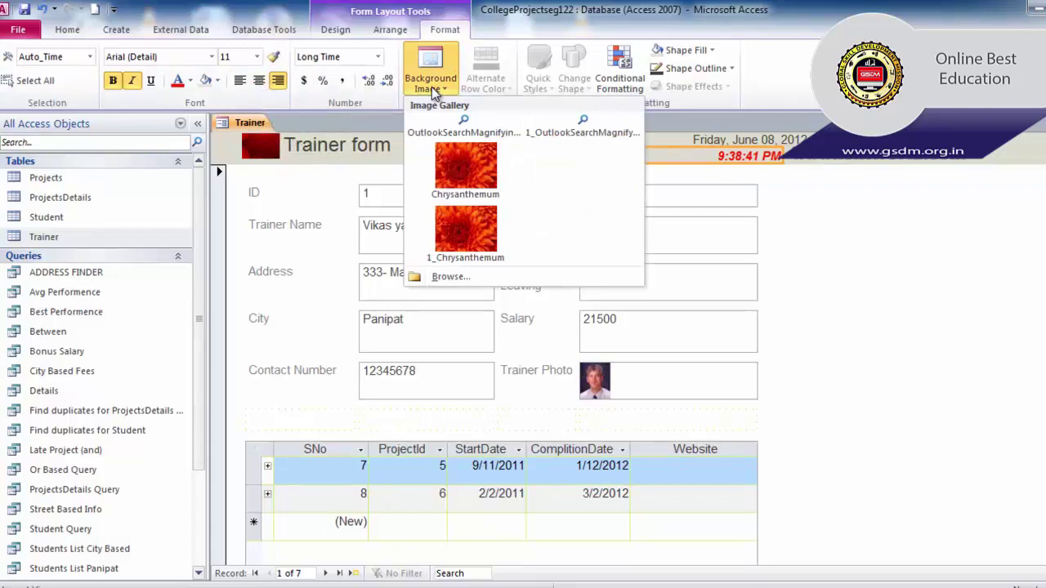
click(474, 171)
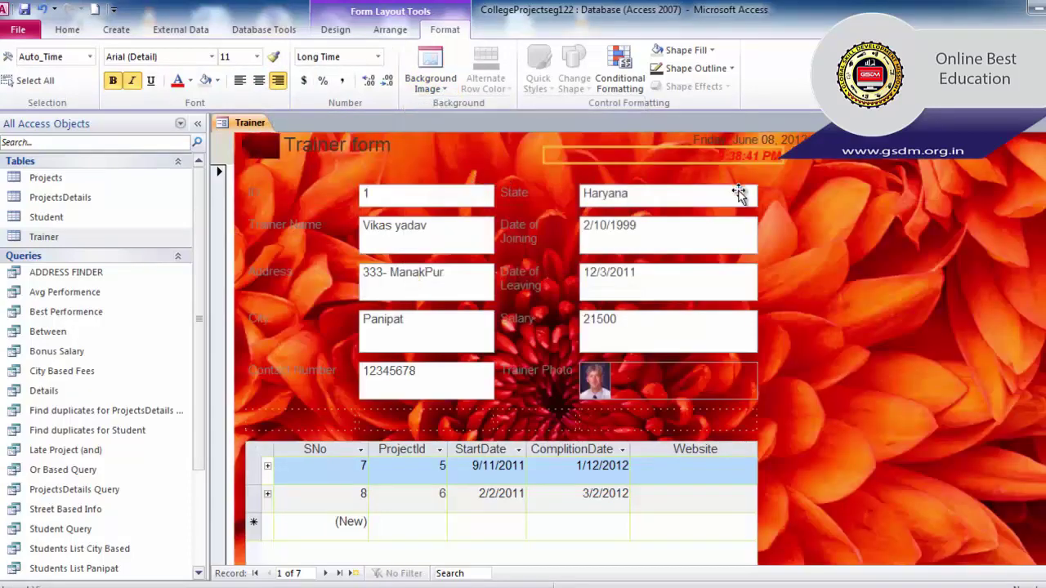
scroll(768, 310, down, 1)
scroll(756, 282, up, 1)
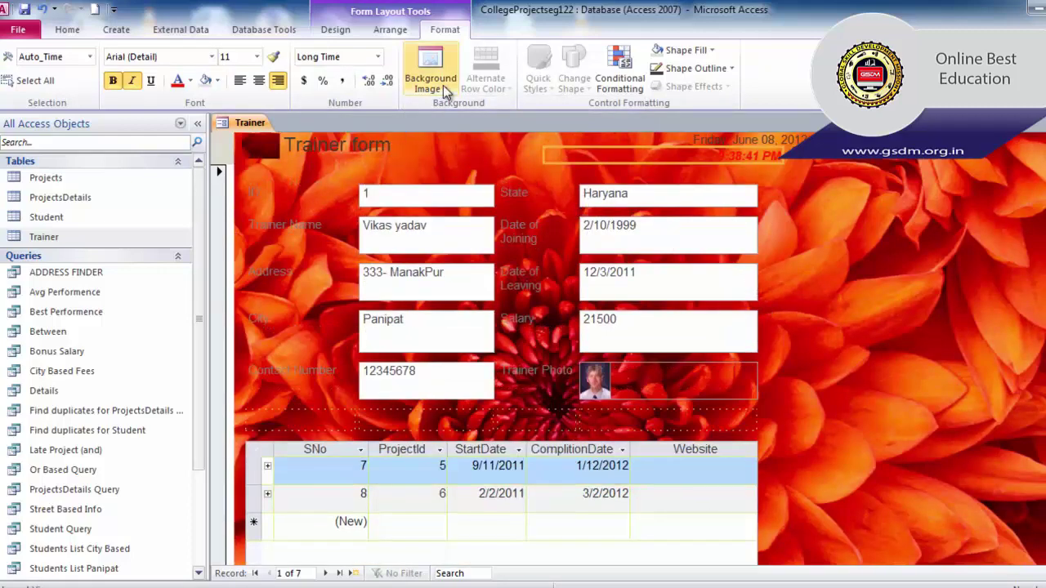
key(ctrl+z)
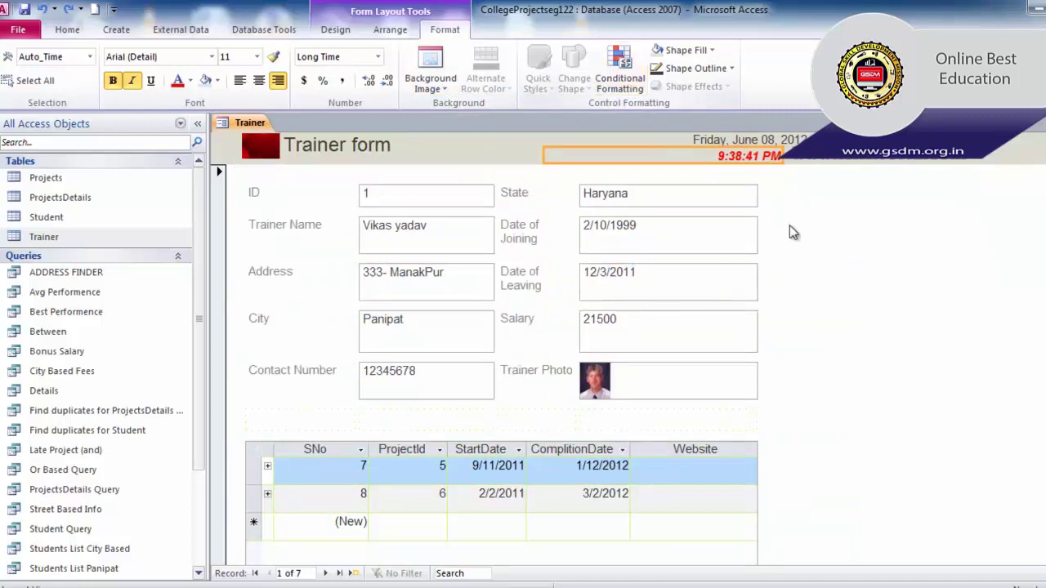
click(888, 304)
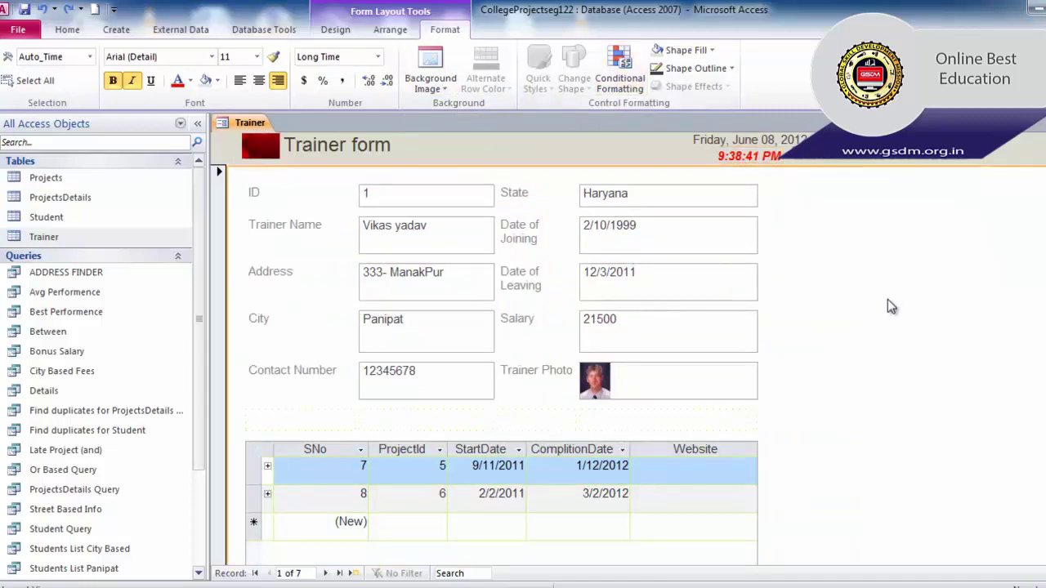
Start a conditional formatting rule for the Salary box that matches field values greater than 25000.
click(662, 342)
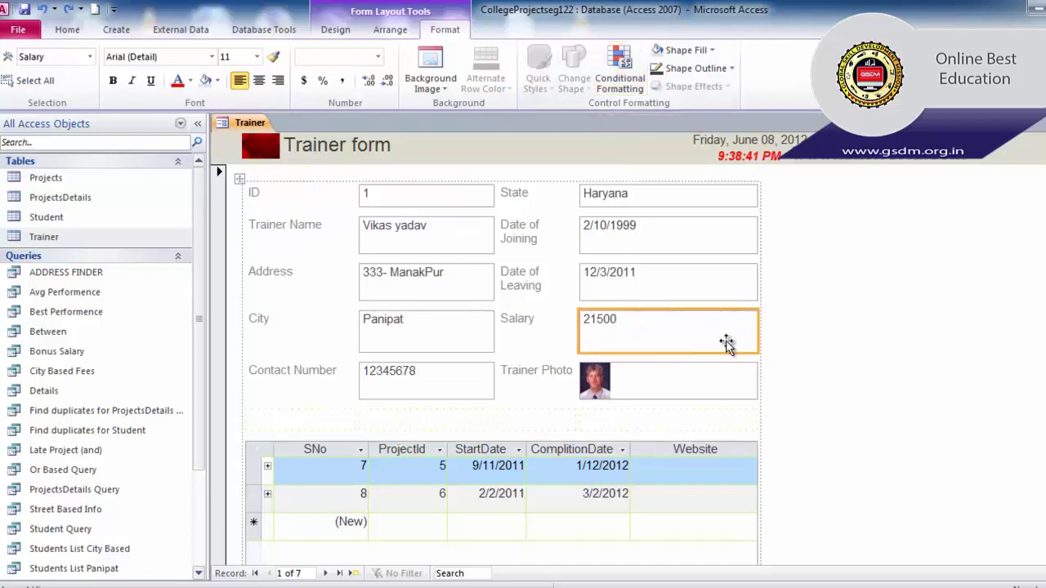
click(844, 338)
click(653, 340)
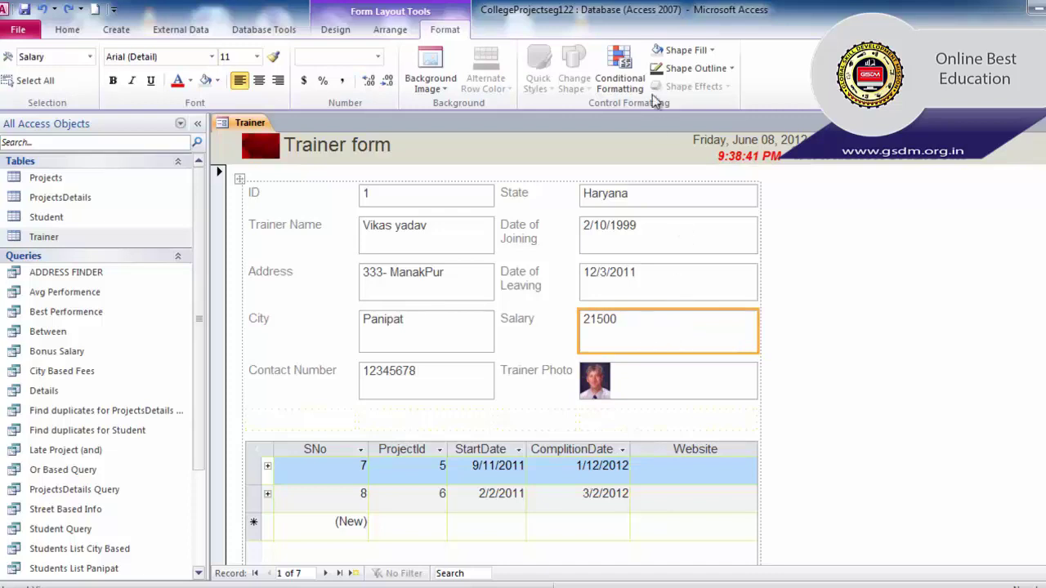
click(630, 81)
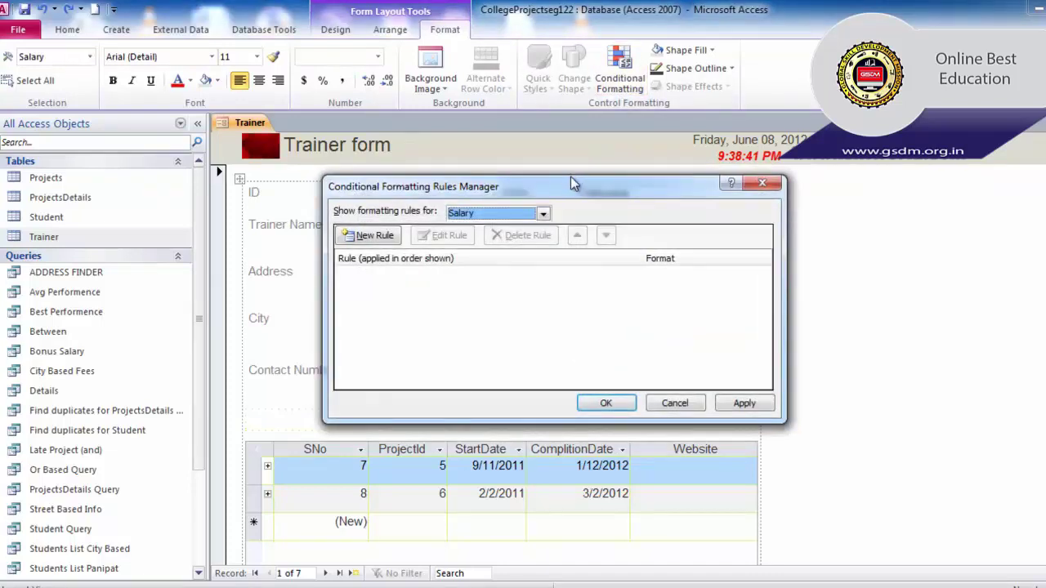
drag(569, 187, 617, 200)
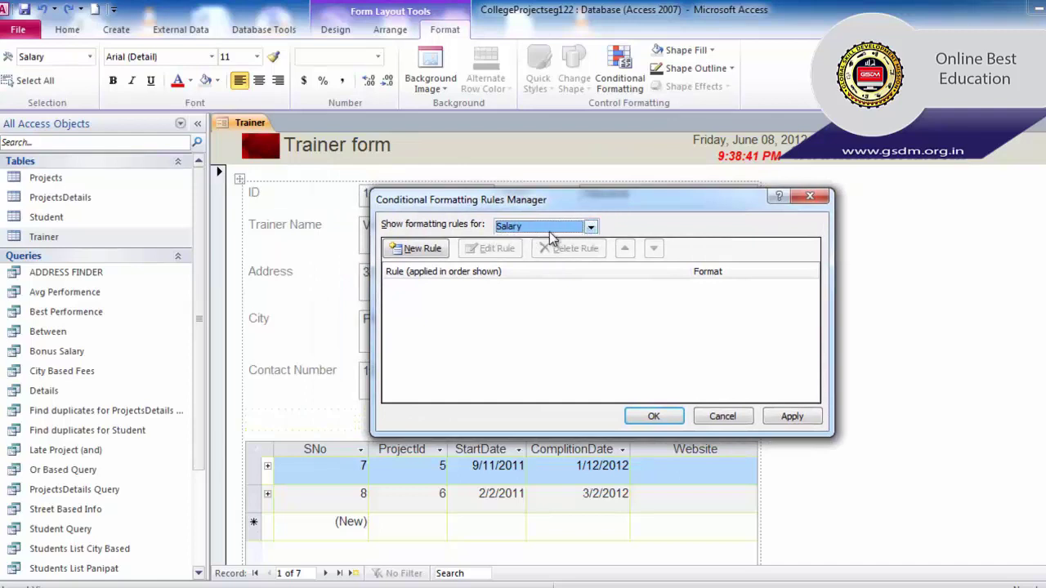
click(422, 250)
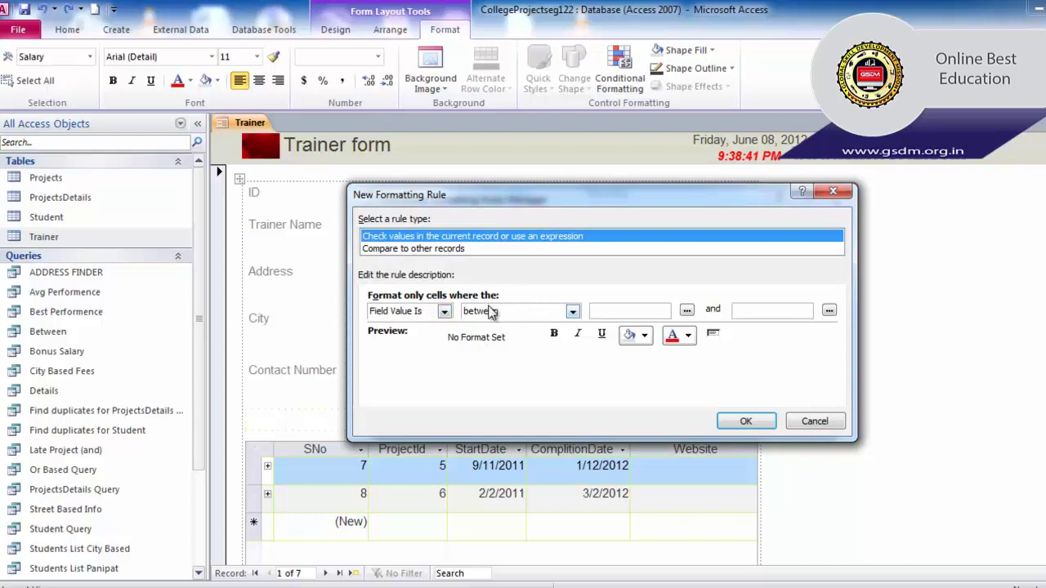
click(527, 314)
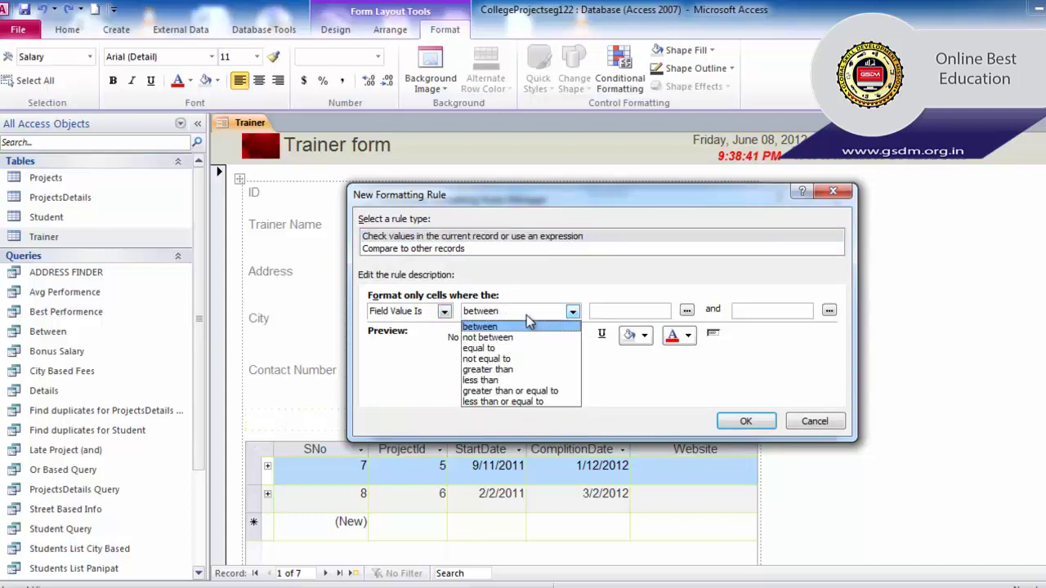
click(513, 369)
click(608, 313)
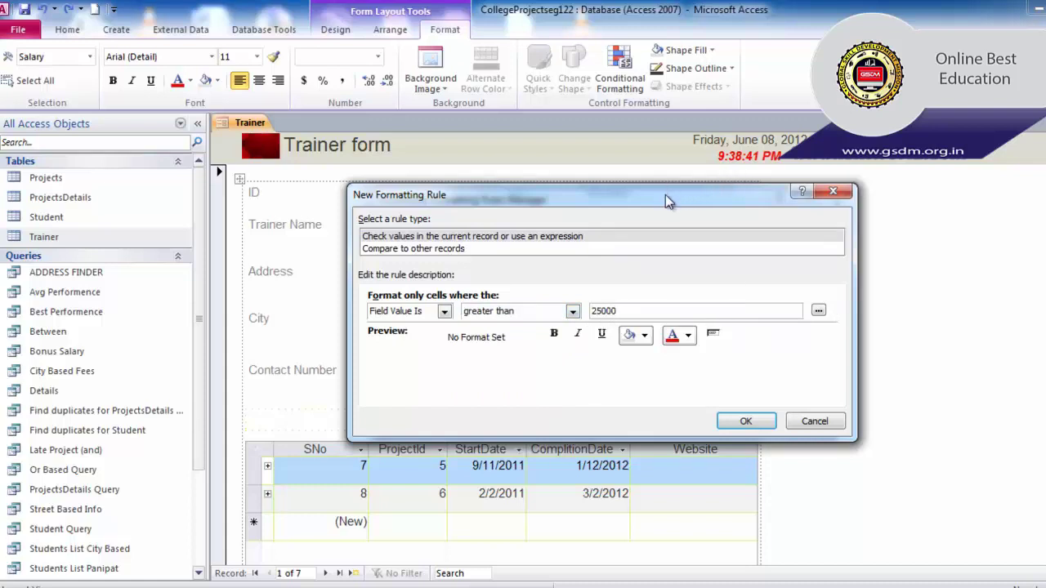
Set the salary rule's format to bold red text and apply the rule.
click(672, 338)
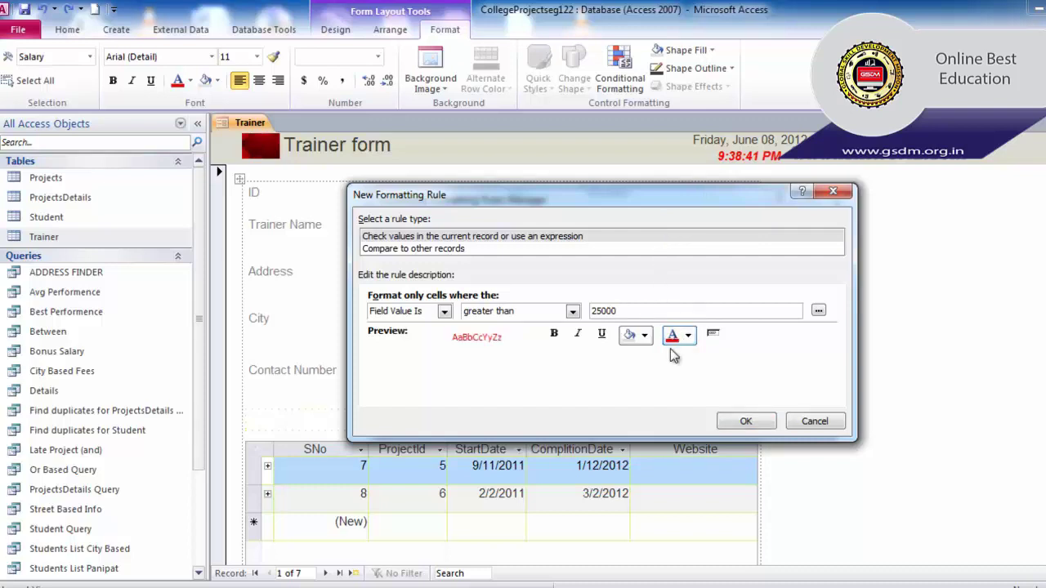
click(553, 334)
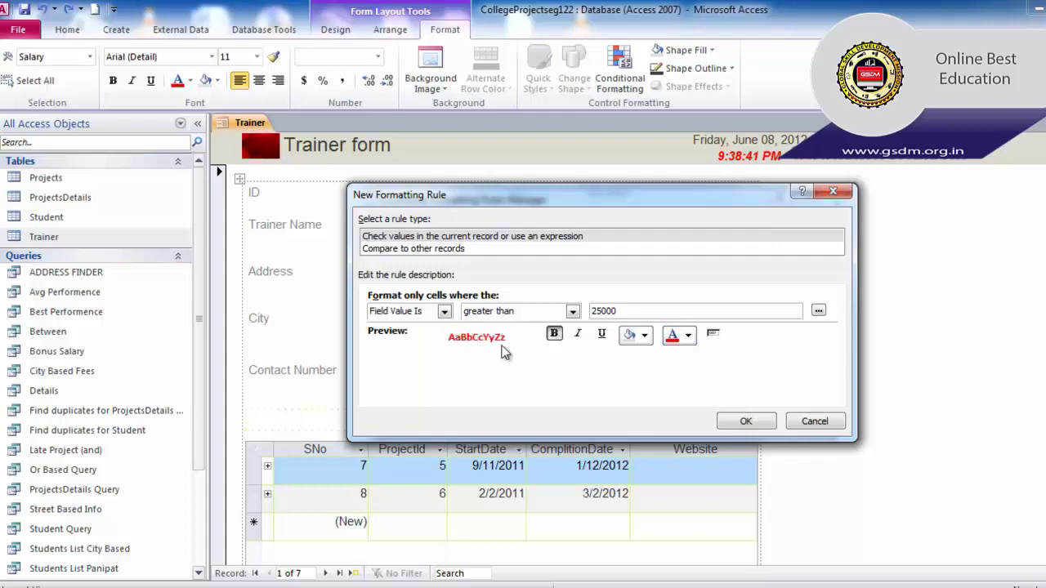
click(688, 339)
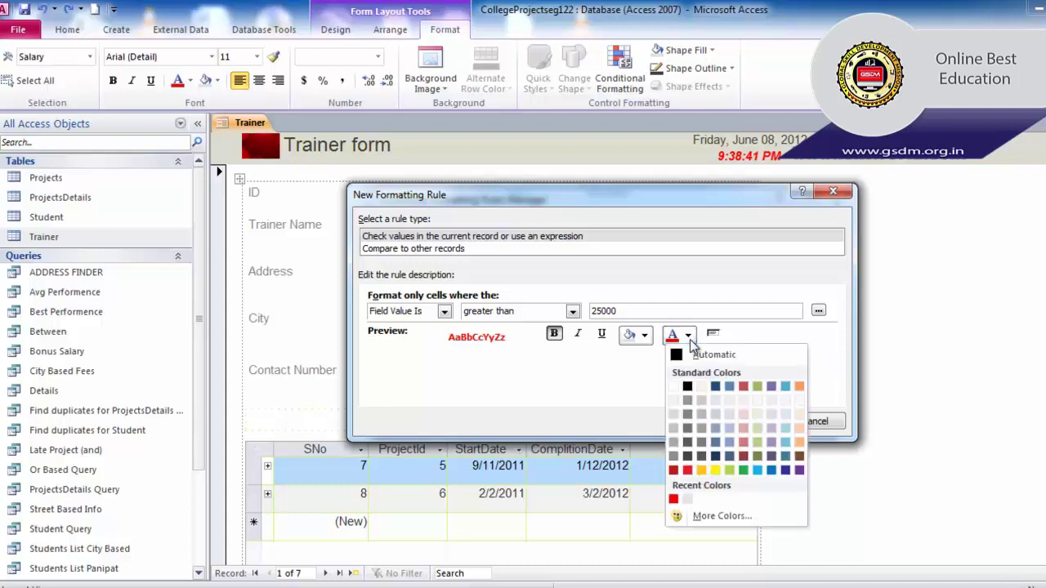
click(804, 339)
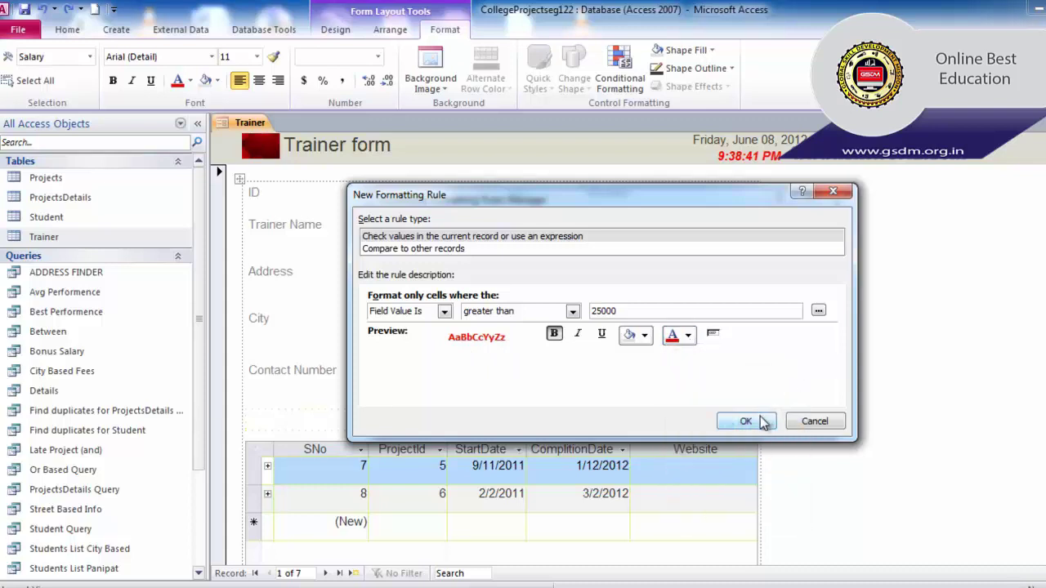
click(760, 421)
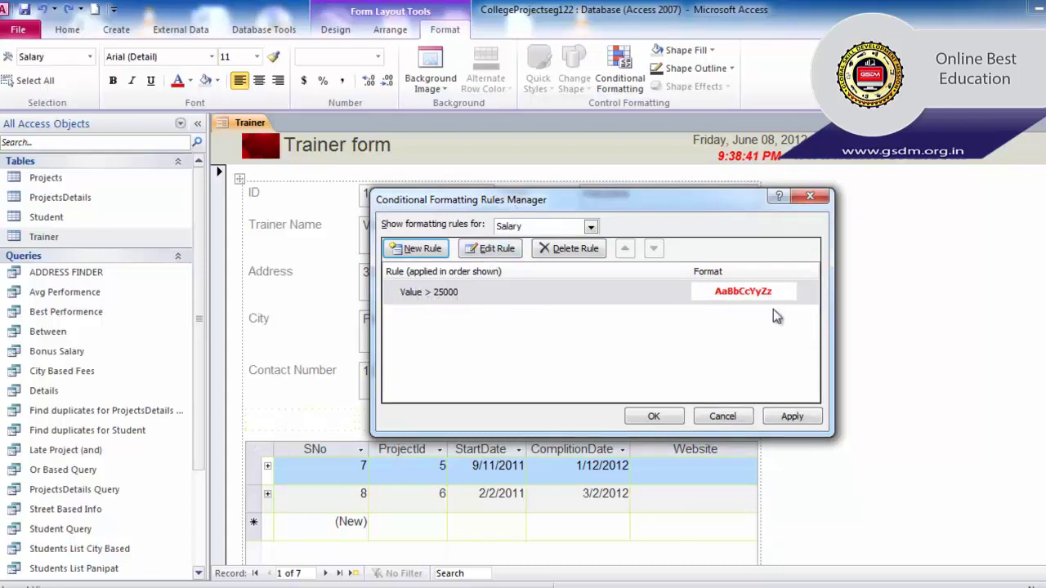
click(791, 419)
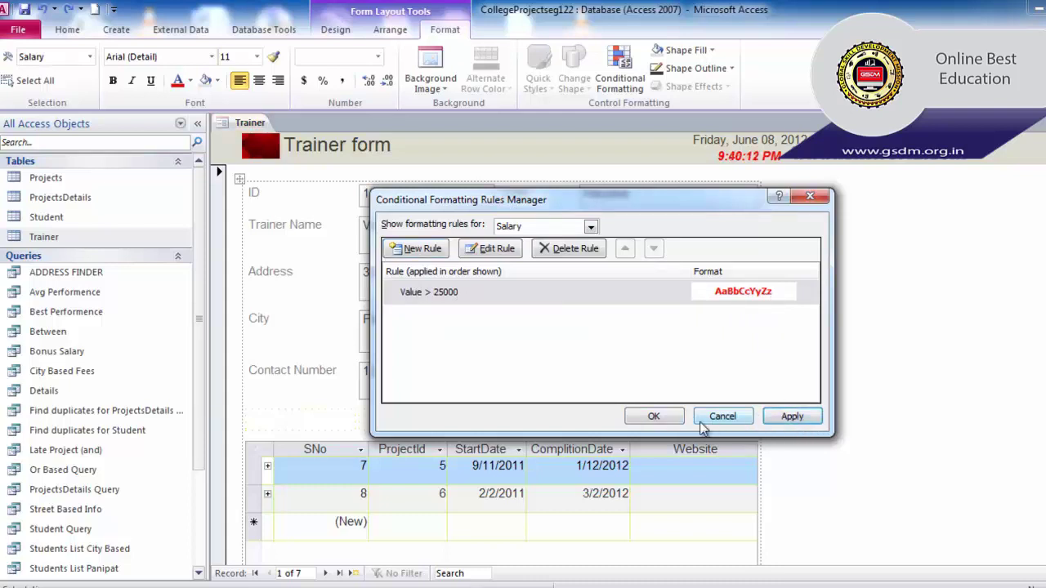
click(657, 419)
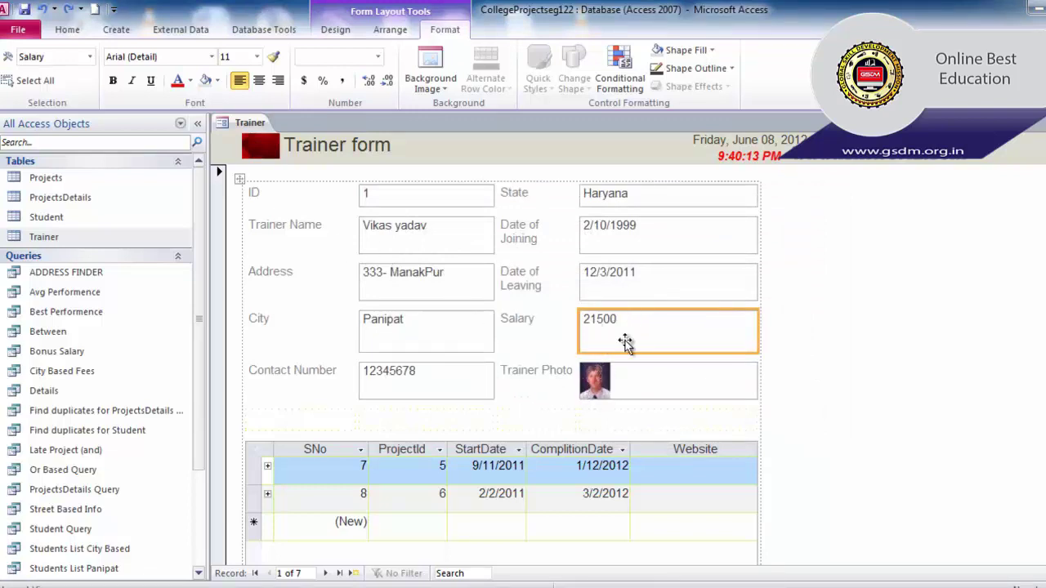
Step back and forth through the first three trainer records to check the Salary box's conditional formatting.
click(325, 573)
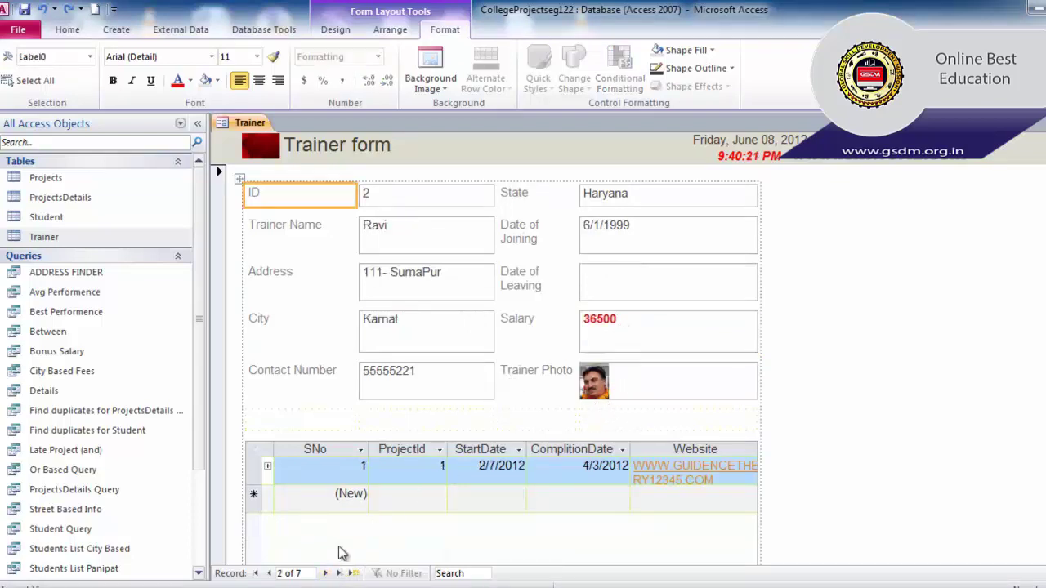
click(327, 574)
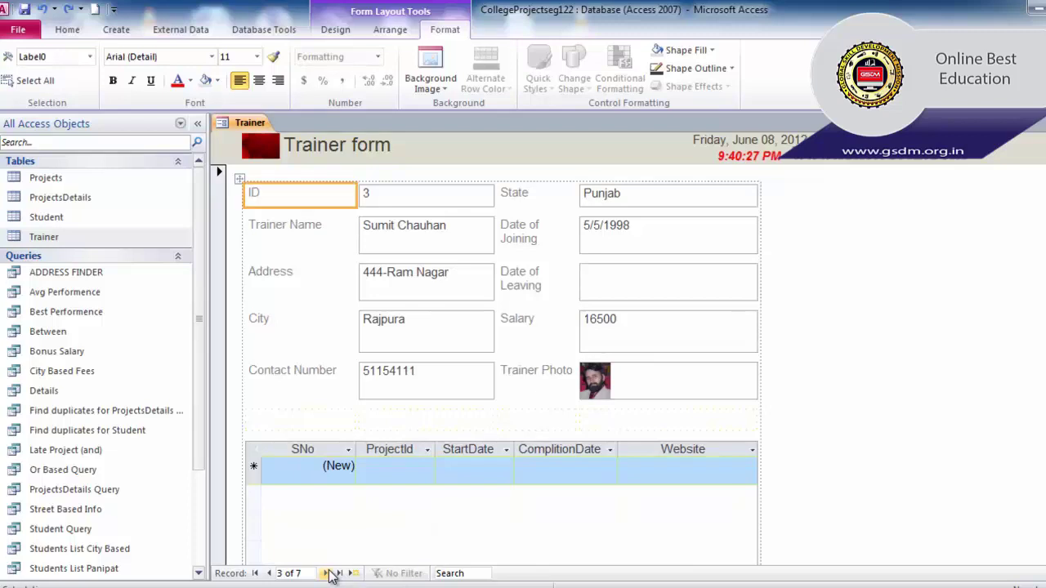
click(269, 573)
click(268, 574)
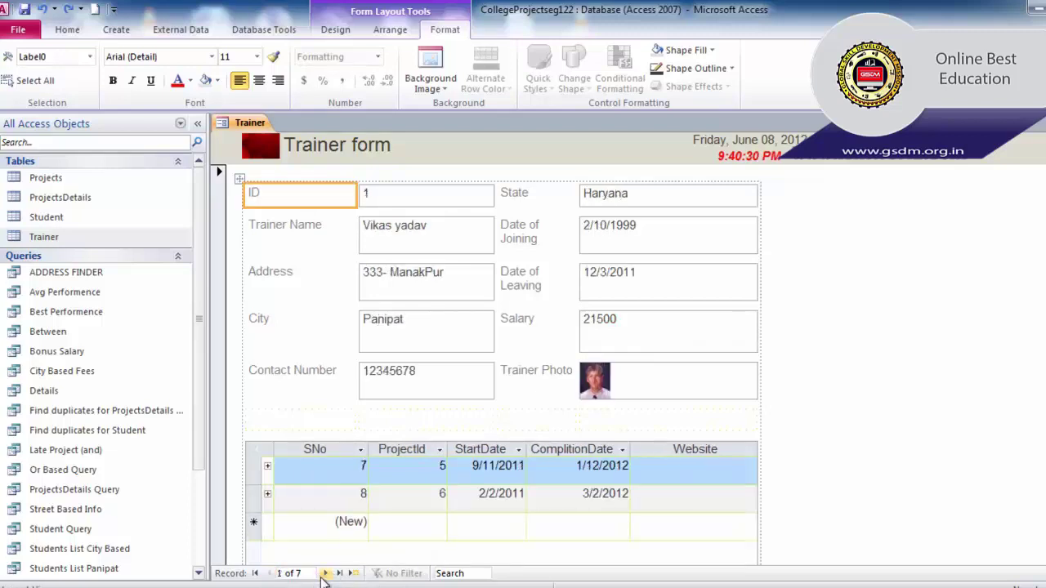
click(325, 574)
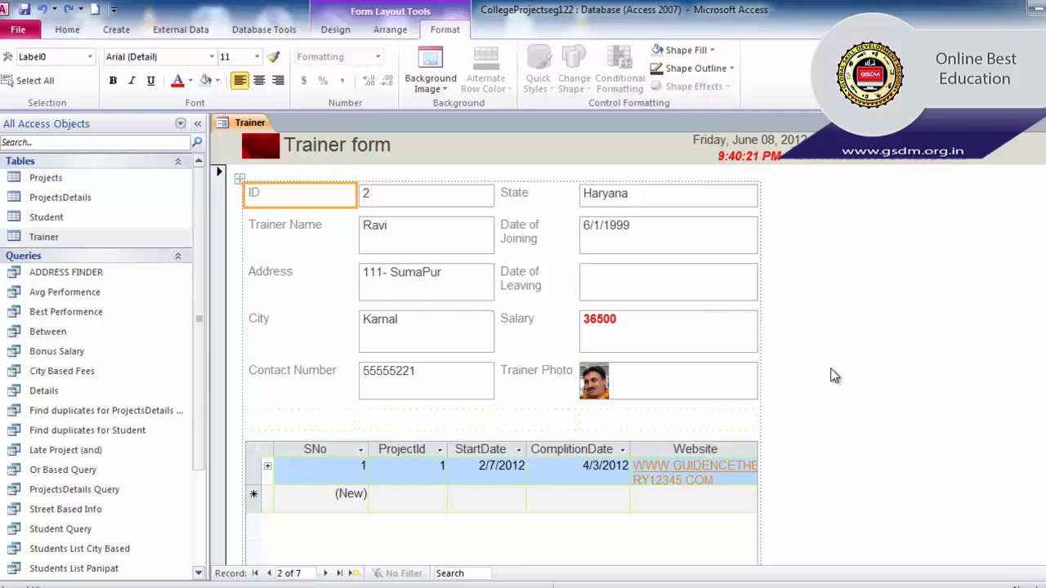
Delete the greater-than-25000 conditional formatting rule from the Salary box and apply the change.
click(644, 332)
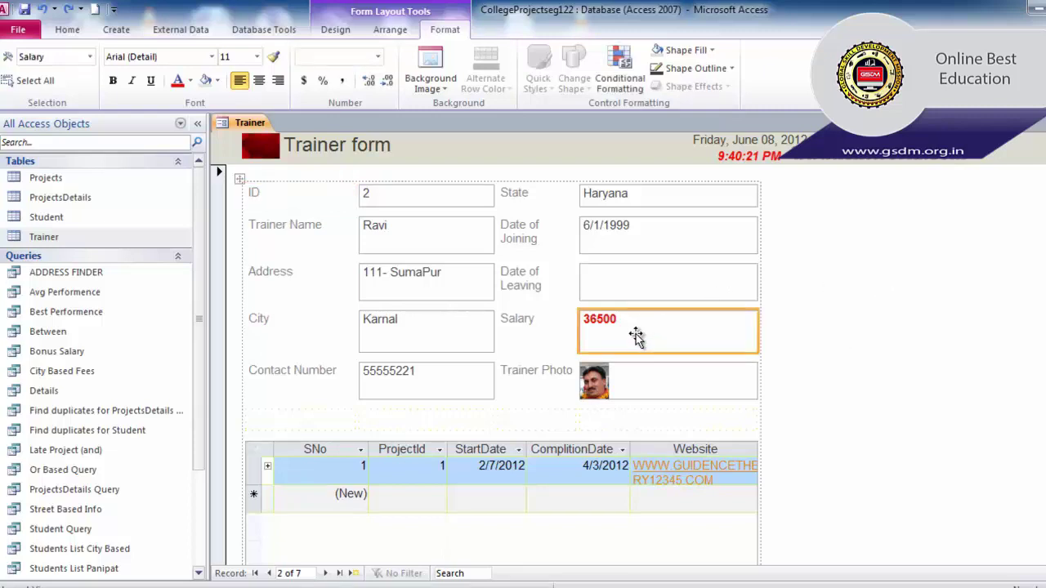
click(622, 82)
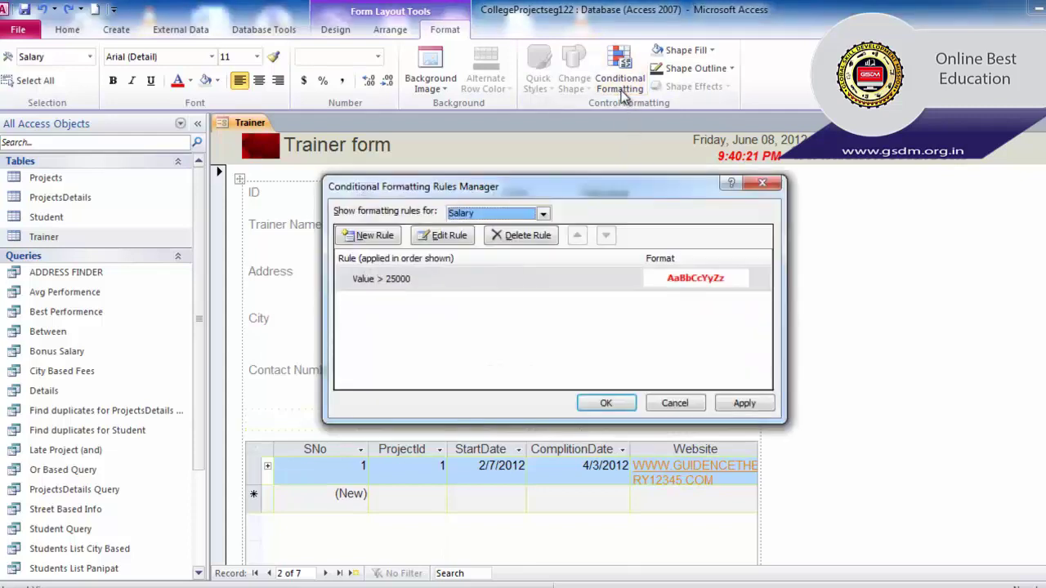
click(577, 285)
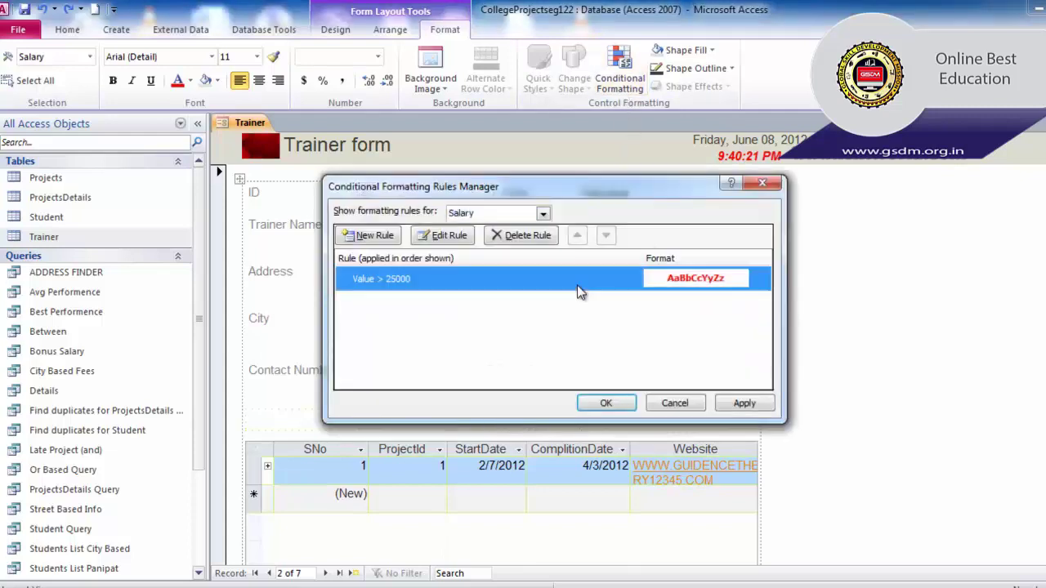
click(516, 237)
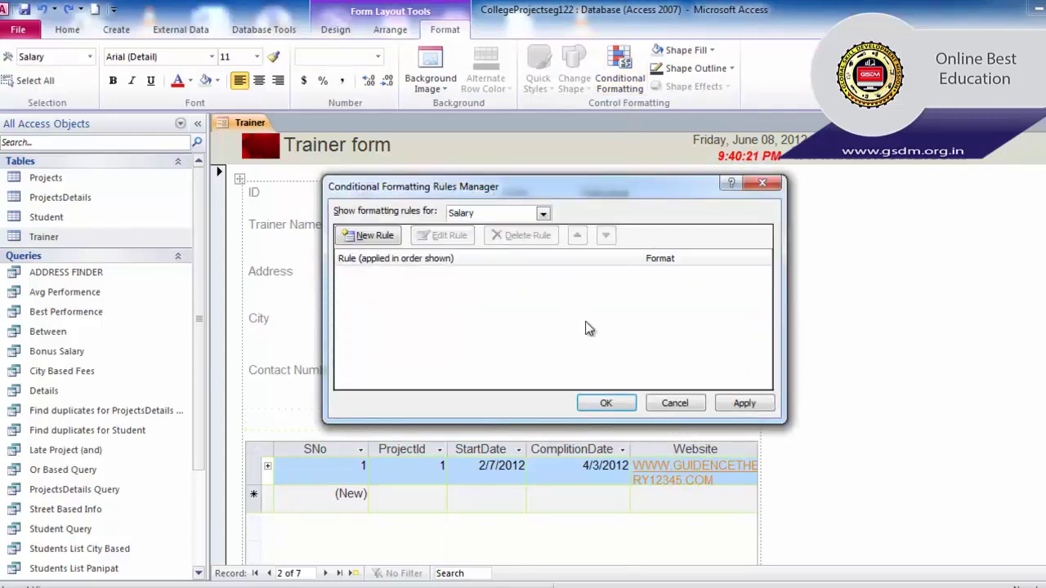
click(606, 402)
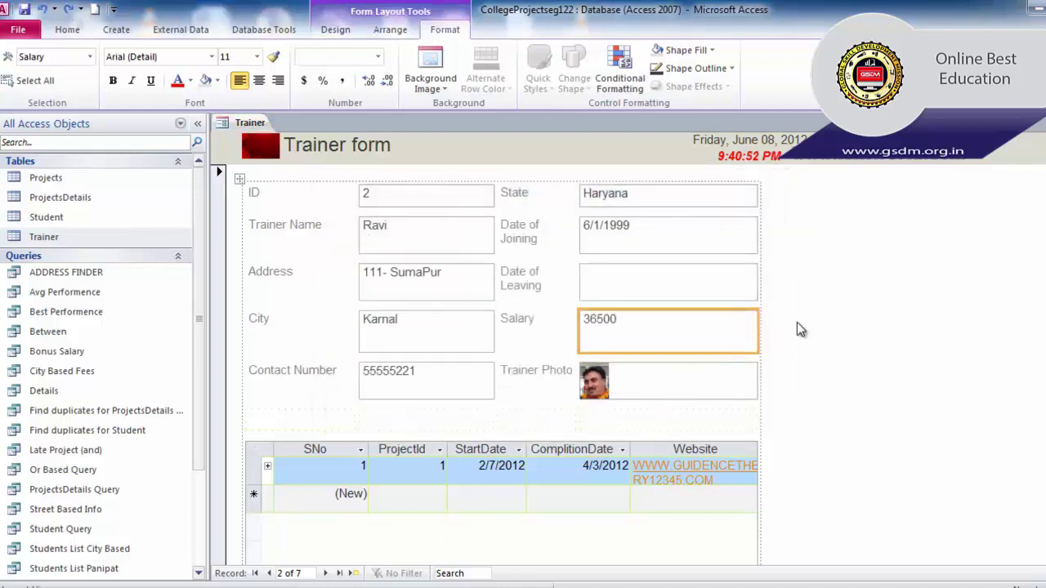
click(335, 31)
click(443, 30)
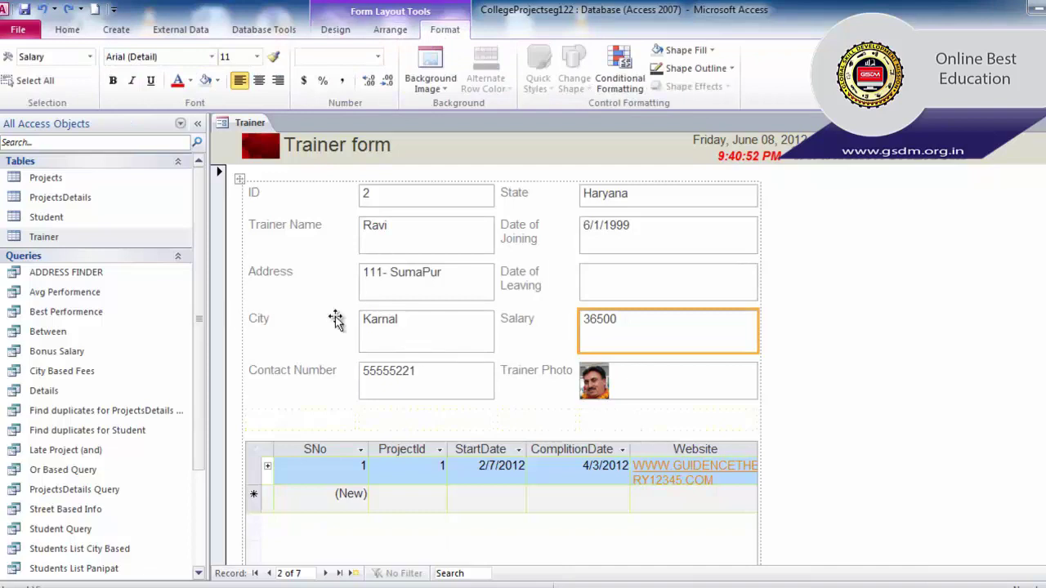
scroll(598, 401, down, 1)
scroll(586, 380, up, 1)
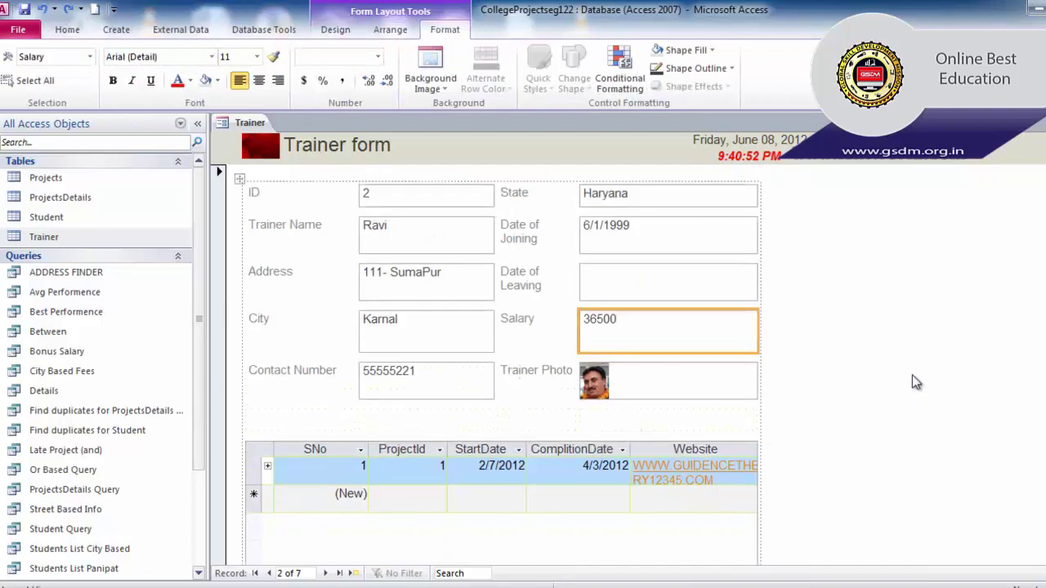